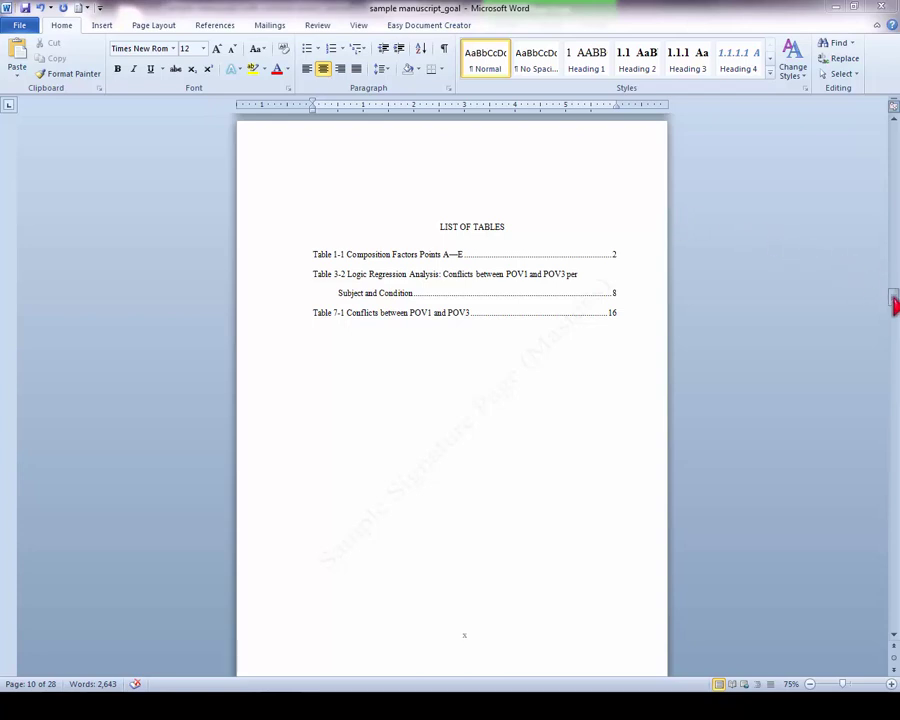
- View the List of Figures page in the goal manuscript and switch to the document "sample manuscript (with common errors)_tutorial"
{"action": "left_click_drag", "start_coordinate": [894, 305], "coordinate": [894, 322]}
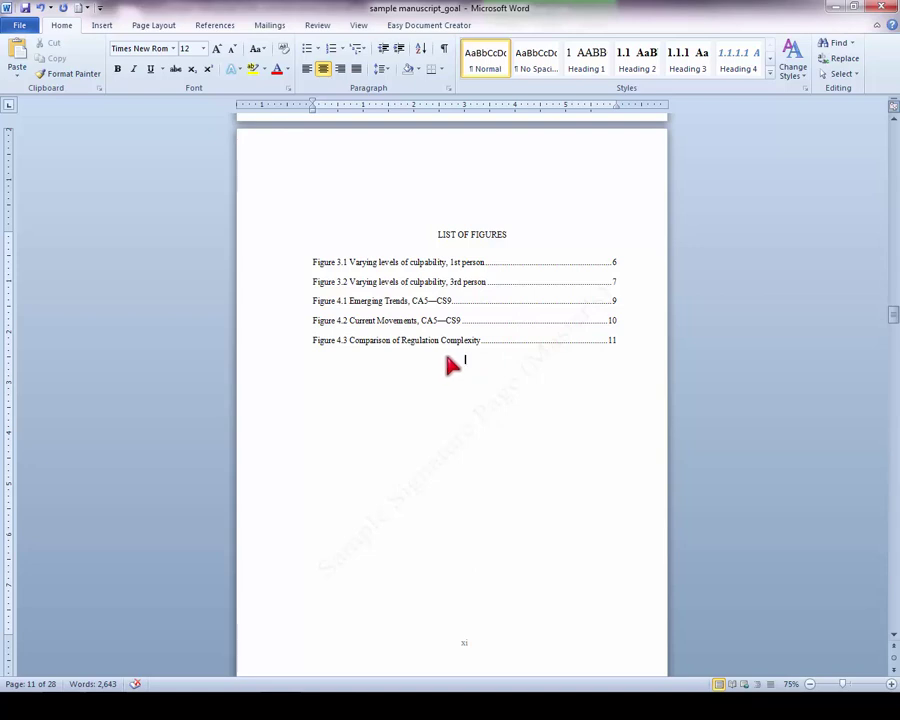
{"action": "mouse_move", "coordinate": [75, 685]}
{"action": "left_click", "coordinate": [83, 650]}
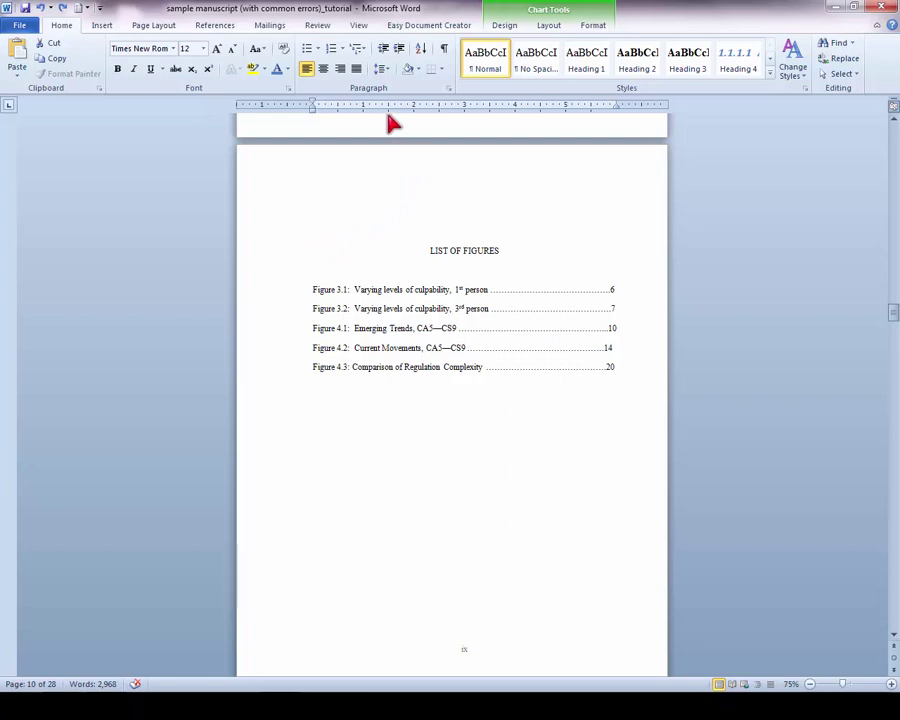
- Start a caption for the Figure 3.1 chart in the Method section and enter "Varying levels of culpability, 1st person" after the label
{"action": "left_click", "coordinate": [228, 29]}
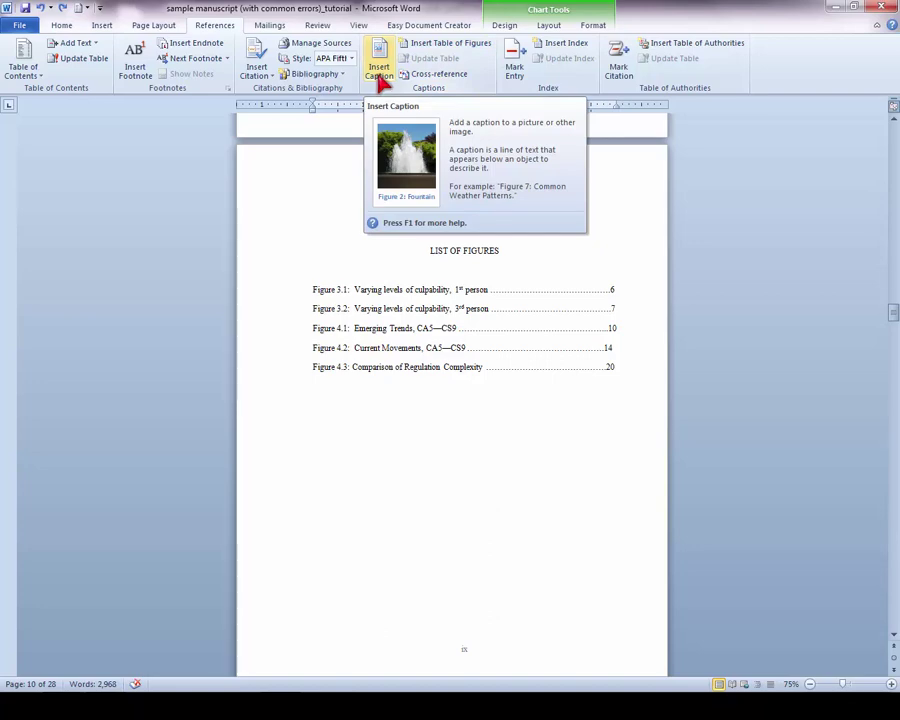
{"action": "scroll", "coordinate": [524, 280], "scroll_direction": "down", "scroll_amount": 4}
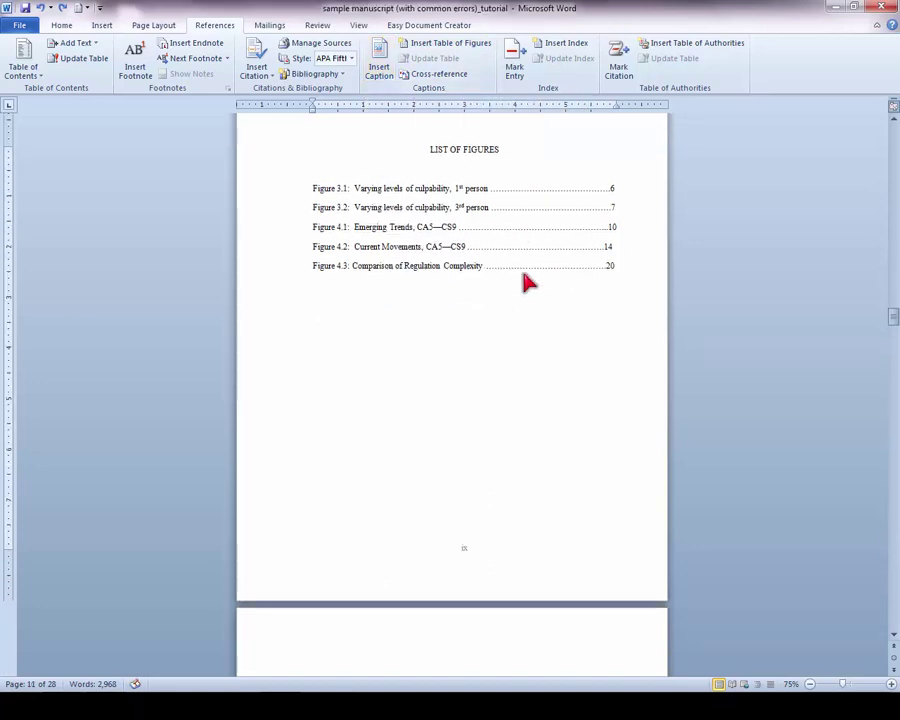
{"action": "scroll", "coordinate": [529, 283], "scroll_direction": "down", "scroll_amount": 12}
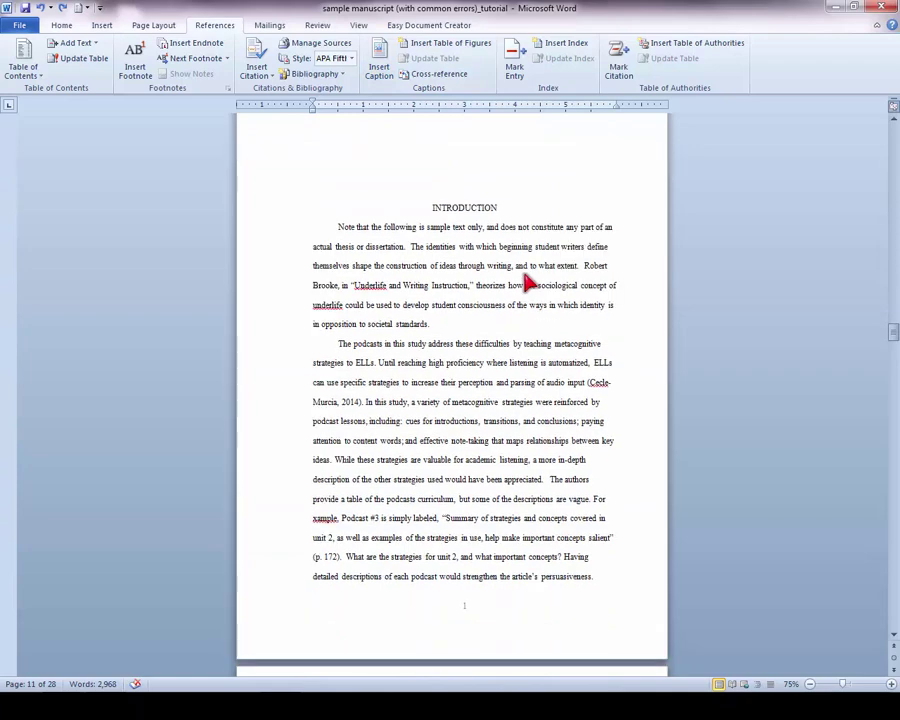
{"action": "scroll", "coordinate": [527, 283], "scroll_direction": "down", "scroll_amount": 15}
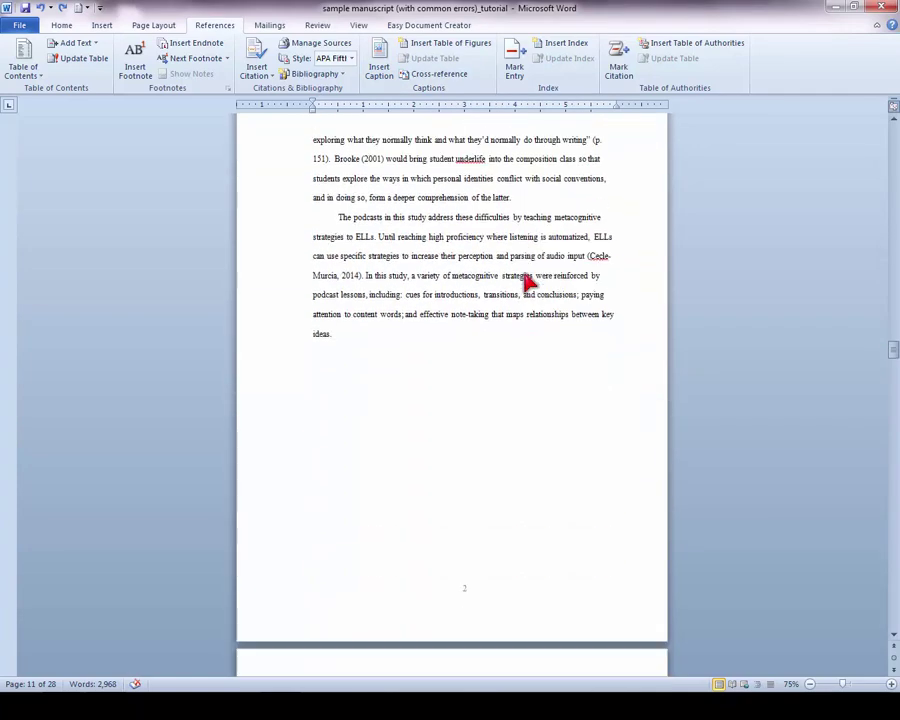
{"action": "scroll", "coordinate": [527, 283], "scroll_direction": "down", "scroll_amount": 18}
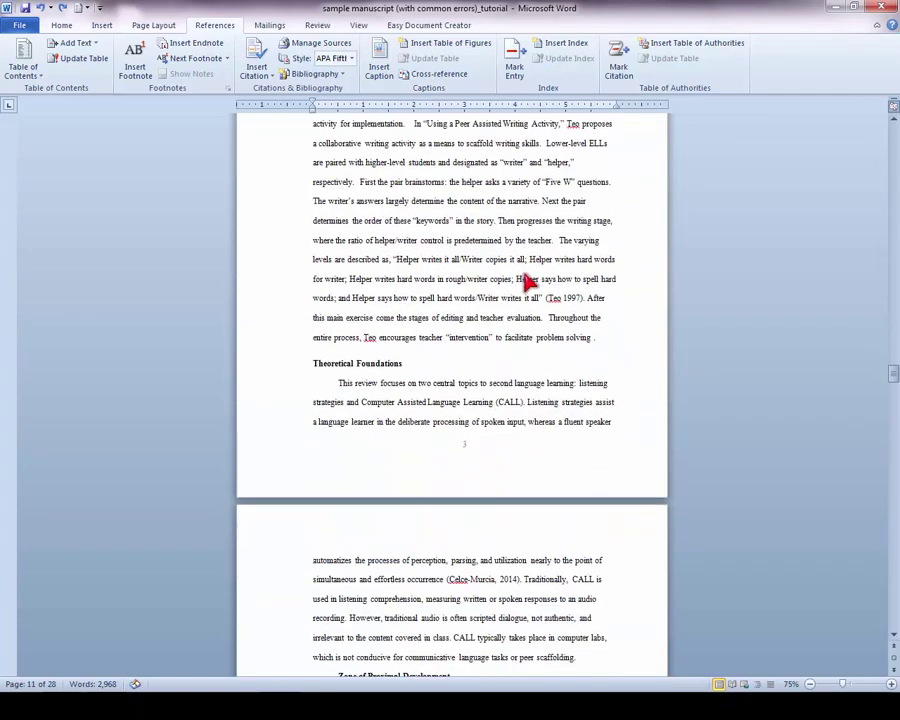
{"action": "scroll", "coordinate": [527, 283], "scroll_direction": "down", "scroll_amount": 20}
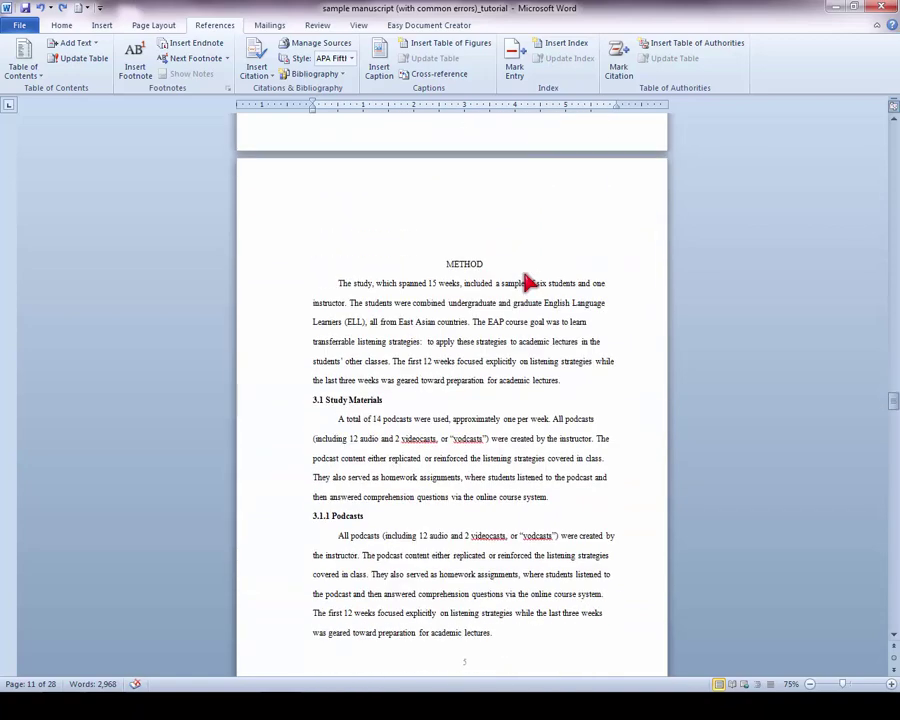
{"action": "scroll", "coordinate": [527, 283], "scroll_direction": "down", "scroll_amount": 14}
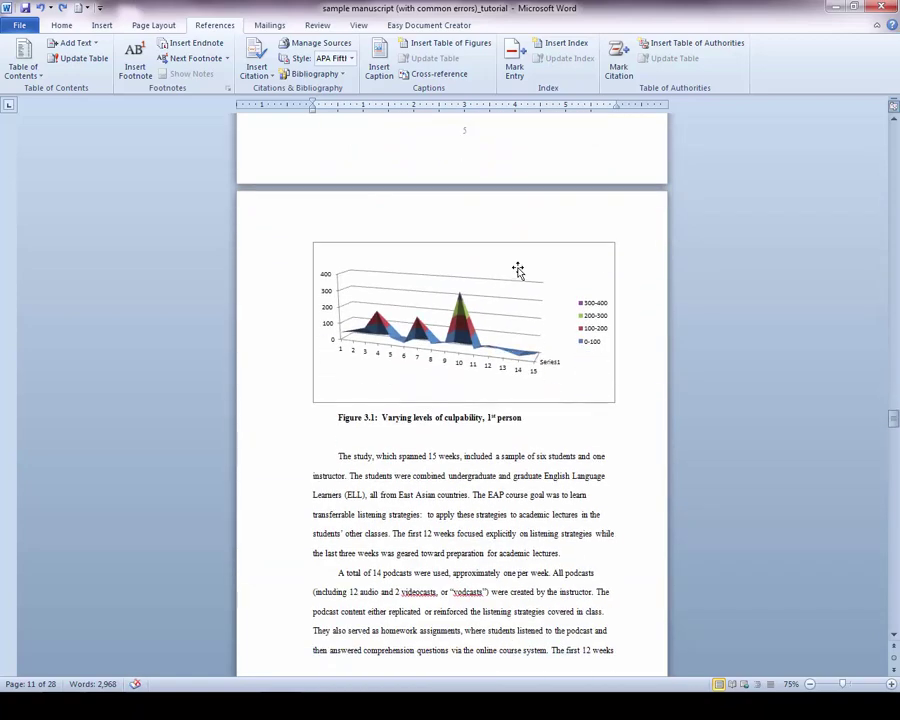
{"action": "left_click", "coordinate": [471, 251]}
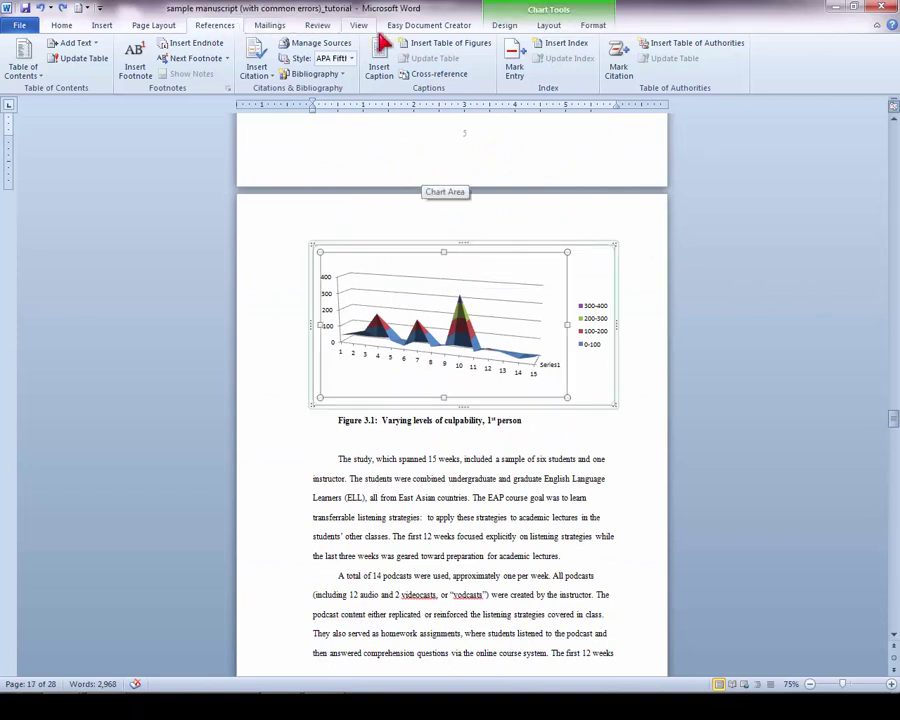
{"action": "left_click", "coordinate": [394, 72]}
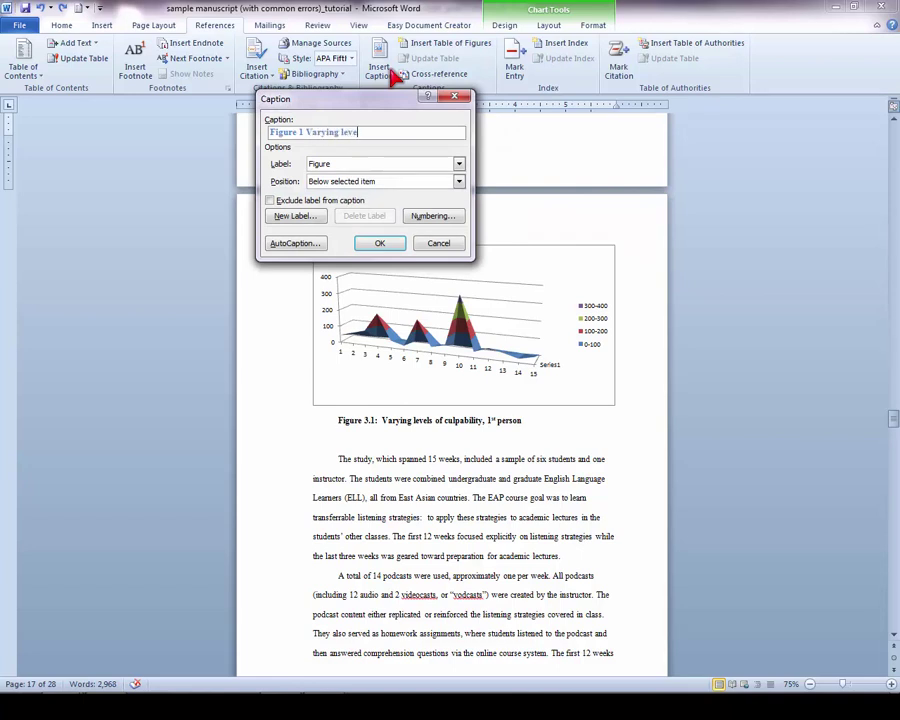
{"action": "type", "text": "ability, 1st person"}
- Insert the caption with the label Figure and the position Below selected item
{"action": "left_click", "coordinate": [463, 170]}
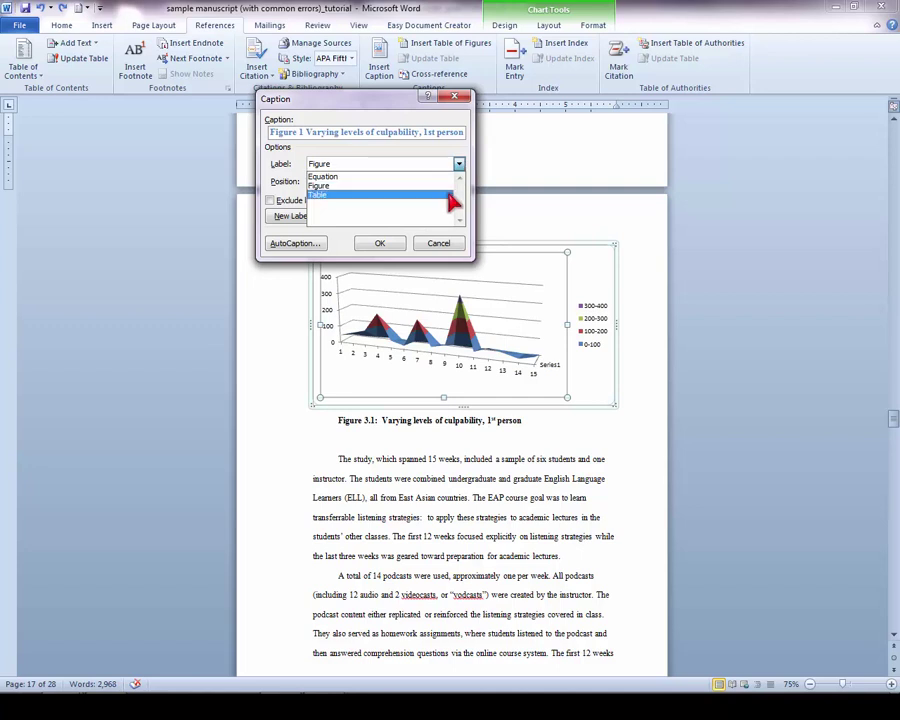
{"action": "left_click", "coordinate": [455, 186]}
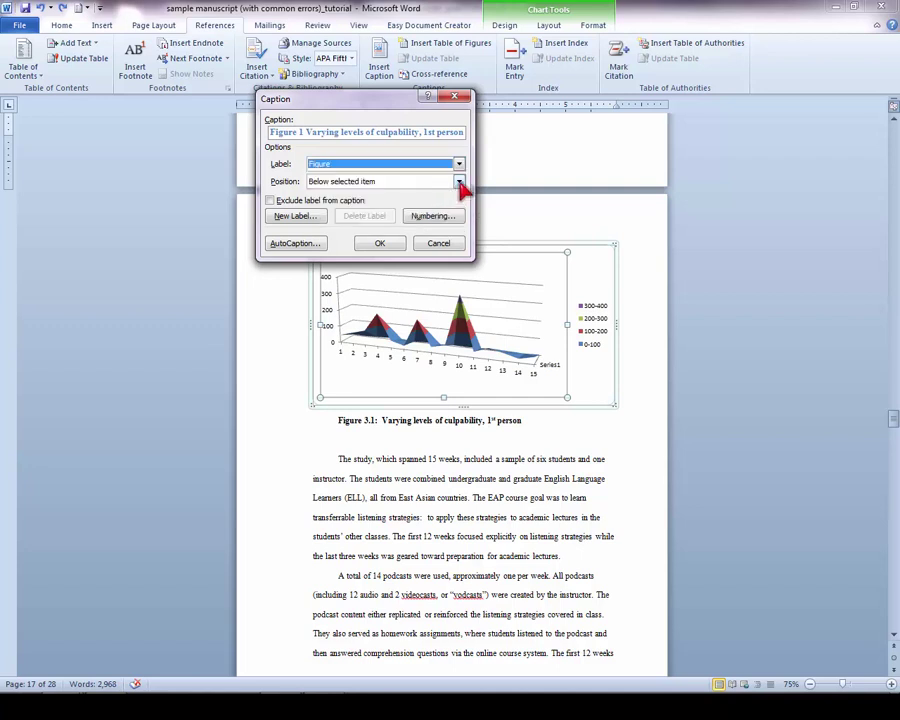
{"action": "left_click", "coordinate": [458, 182]}
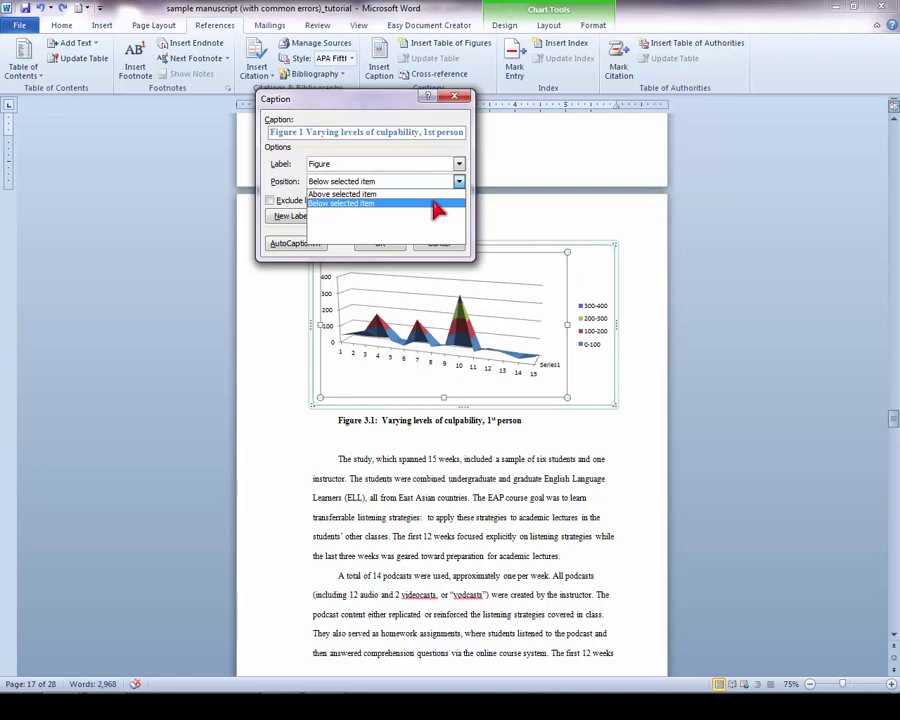
{"action": "left_click", "coordinate": [438, 204]}
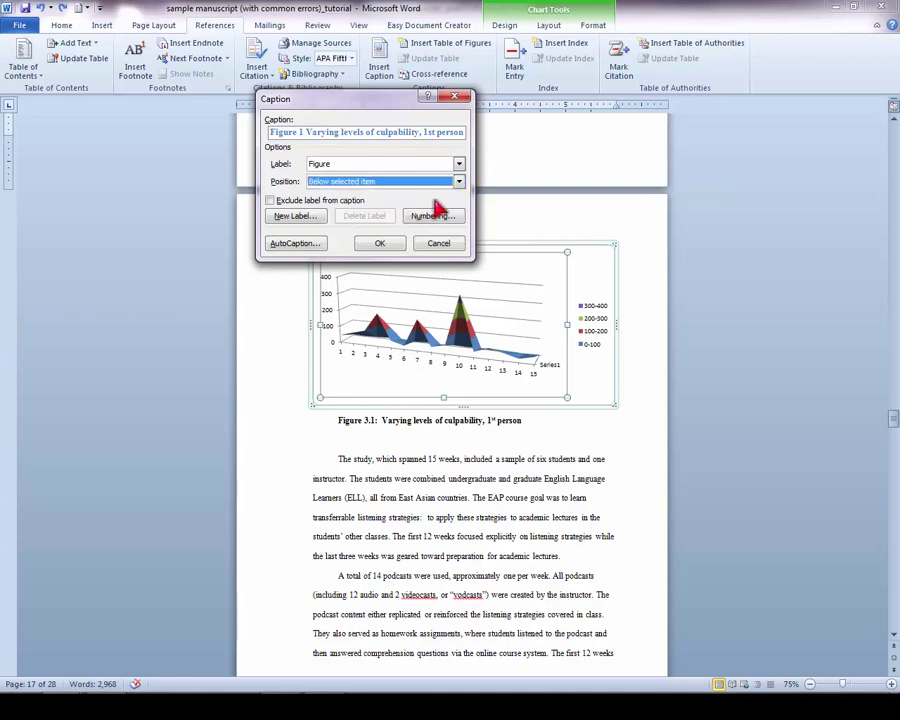
{"action": "left_click", "coordinate": [377, 245]}
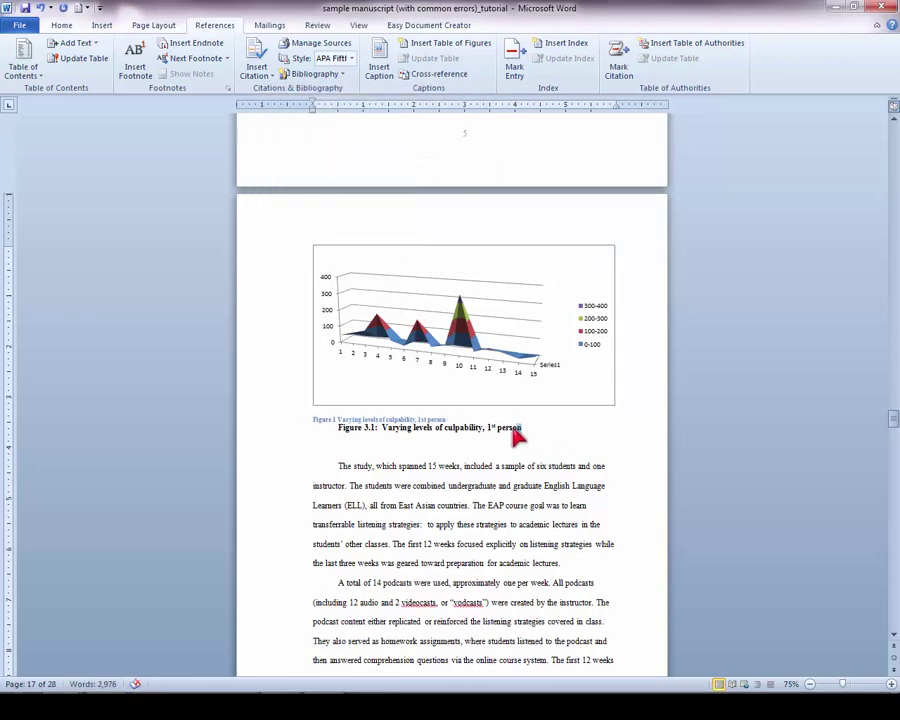
- Delete the old manually typed Figure 3.1 caption and enlarge the inserted caption's font size to 10
{"action": "left_click_drag", "start_coordinate": [515, 432], "coordinate": [357, 437]}
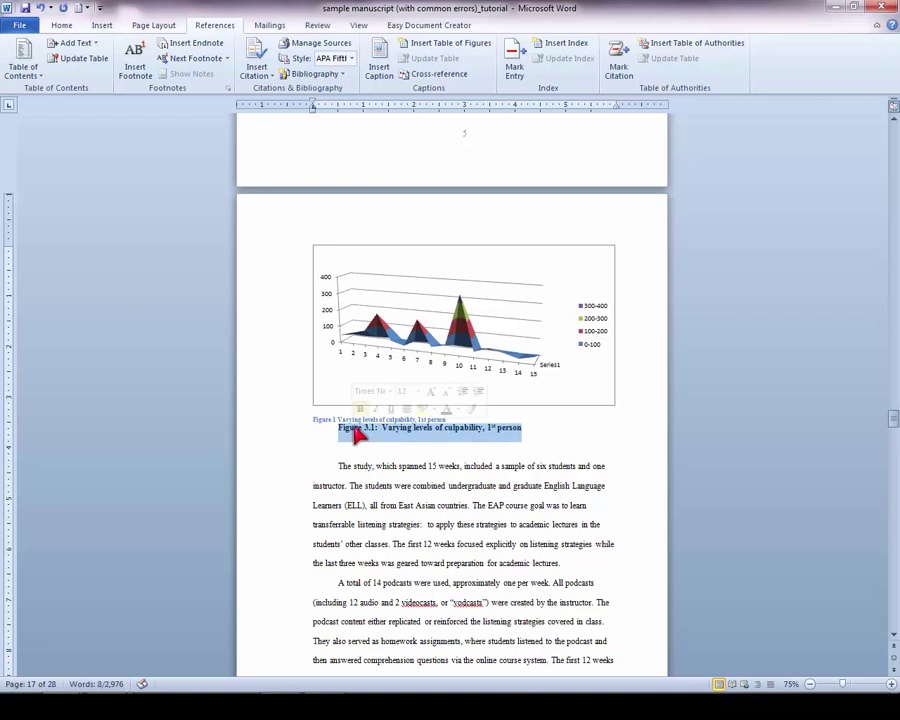
{"action": "key", "text": "Delete"}
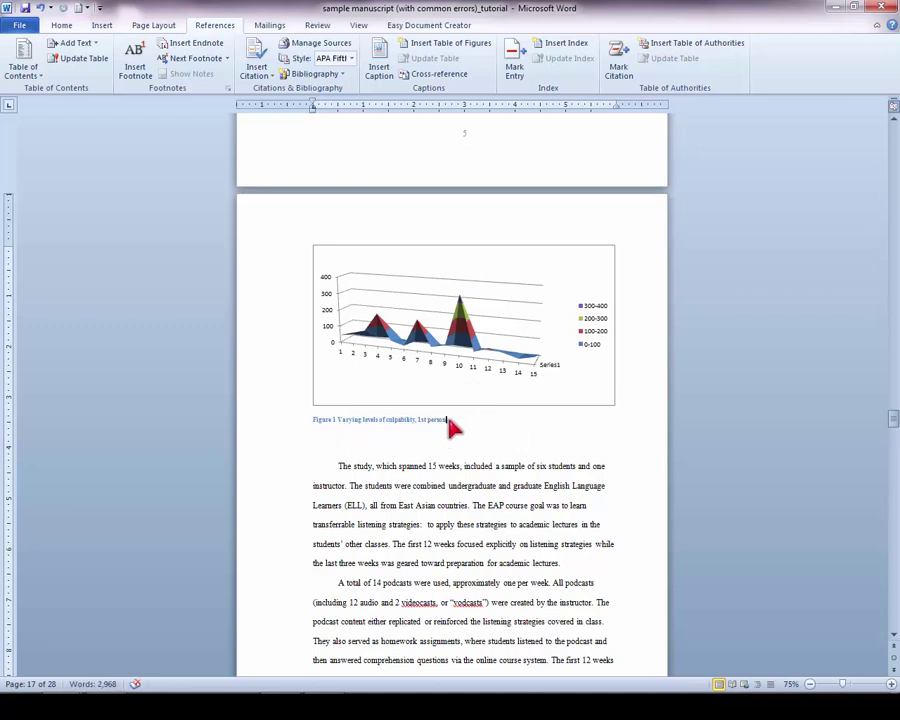
{"action": "left_click_drag", "start_coordinate": [452, 428], "coordinate": [320, 427]}
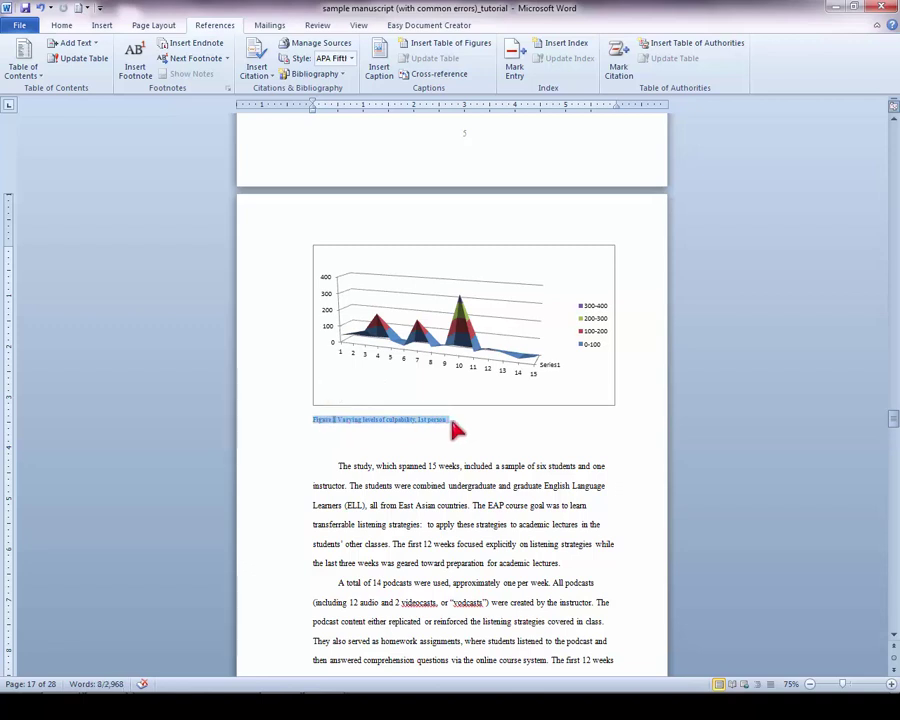
{"action": "left_click", "coordinate": [64, 27]}
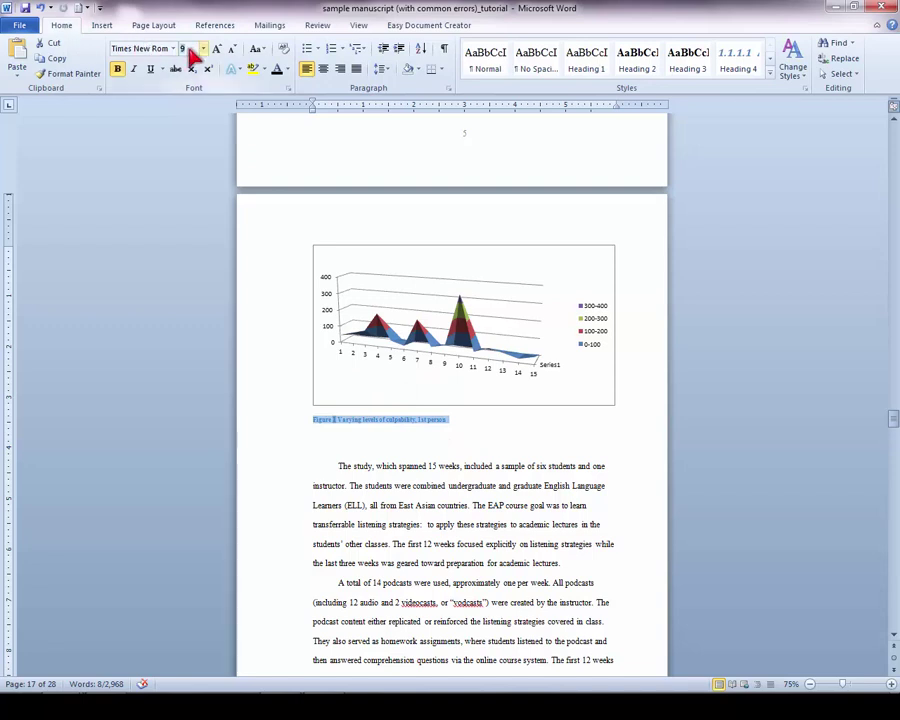
{"action": "left_click", "coordinate": [218, 50]}
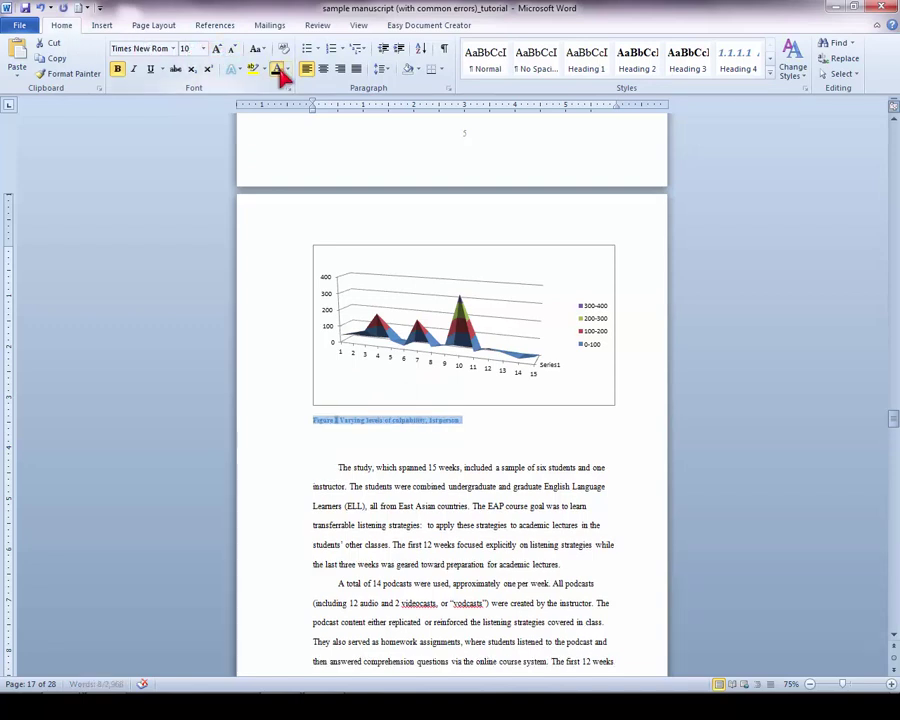
- Undo the last formatting change, reselect the caption below the chart and deselect it
{"action": "left_click", "coordinate": [40, 8]}
{"action": "left_click", "coordinate": [486, 421]}
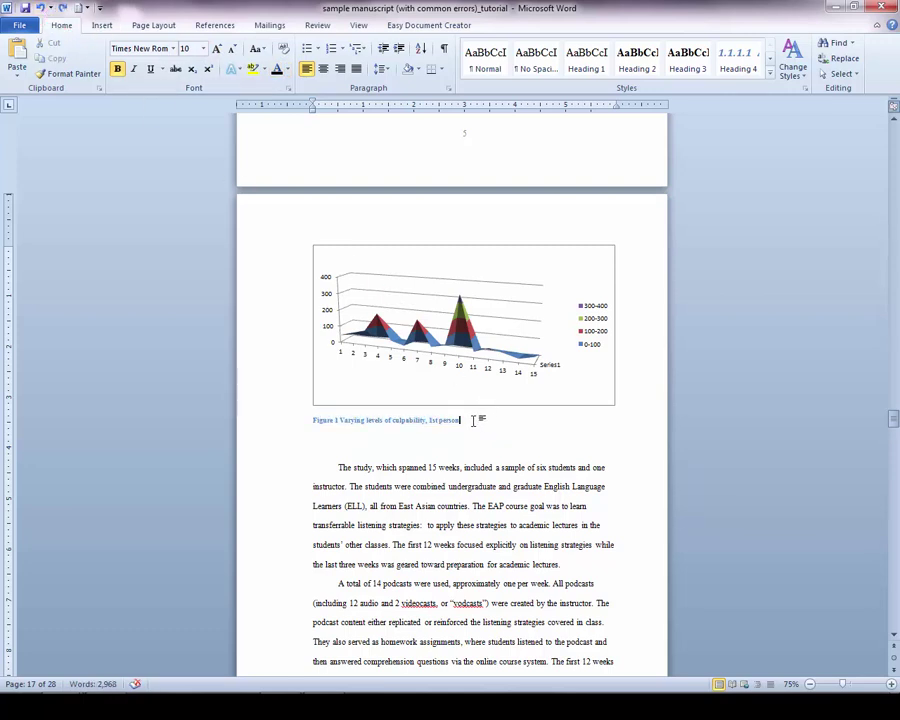
{"action": "left_click_drag", "start_coordinate": [473, 421], "coordinate": [311, 420]}
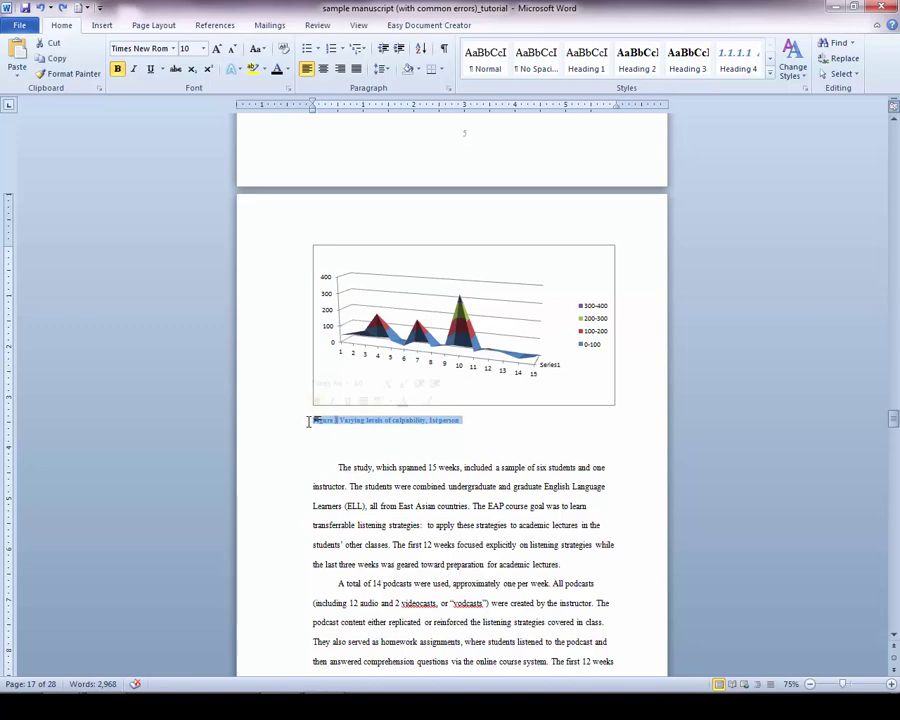
{"action": "left_click", "coordinate": [363, 440]}
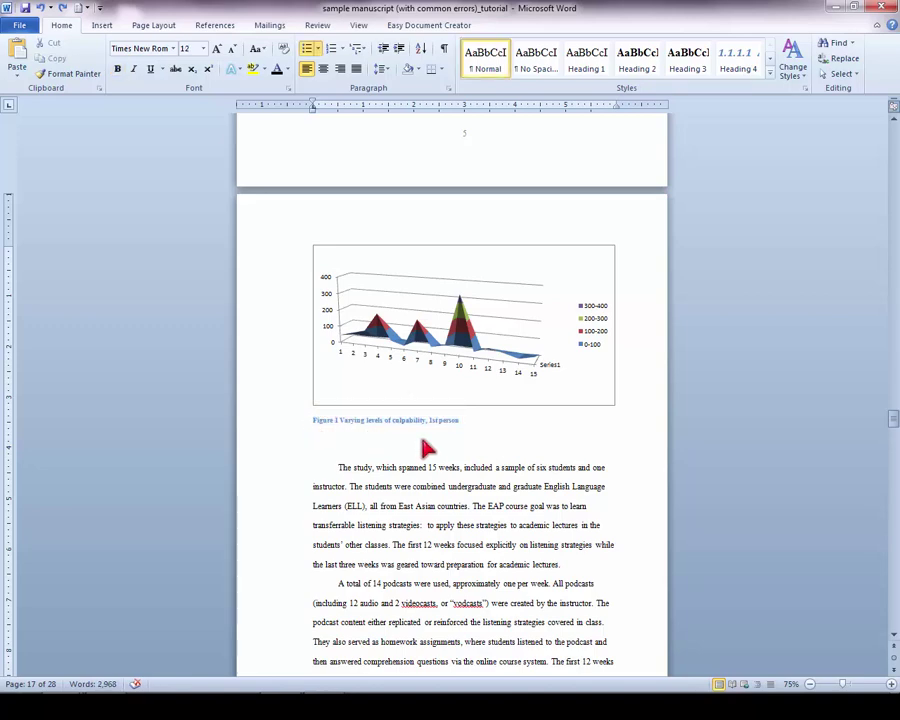
- Cut the title "Varying levels of culpability, 3rd person" from the typed caption under the Figure 3.2 line chart
{"action": "scroll", "coordinate": [427, 448], "scroll_direction": "down", "scroll_amount": 10}
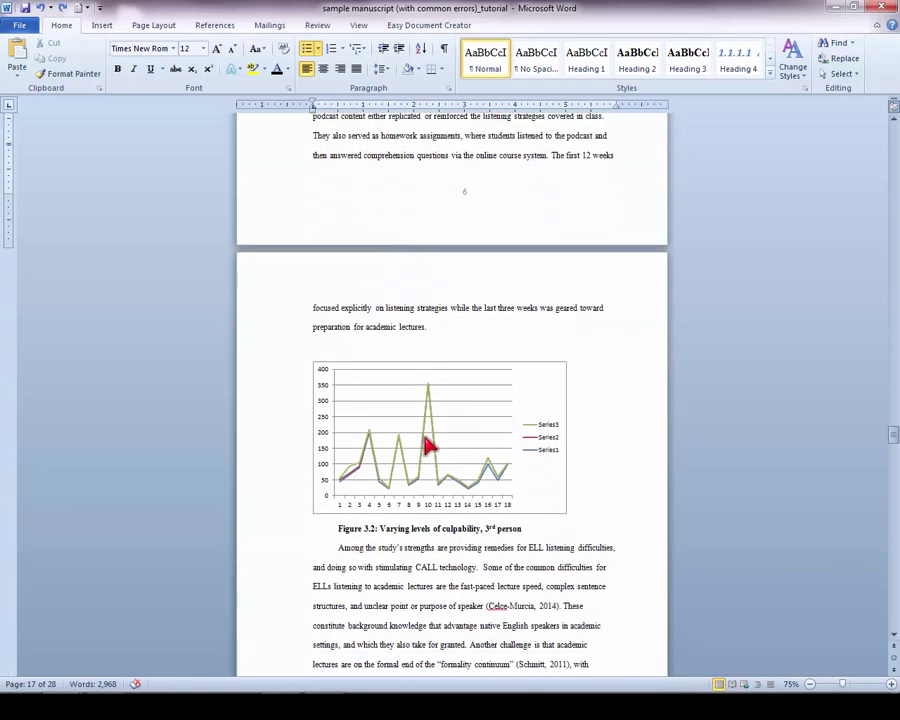
{"action": "scroll", "coordinate": [425, 440], "scroll_direction": "down", "scroll_amount": 2}
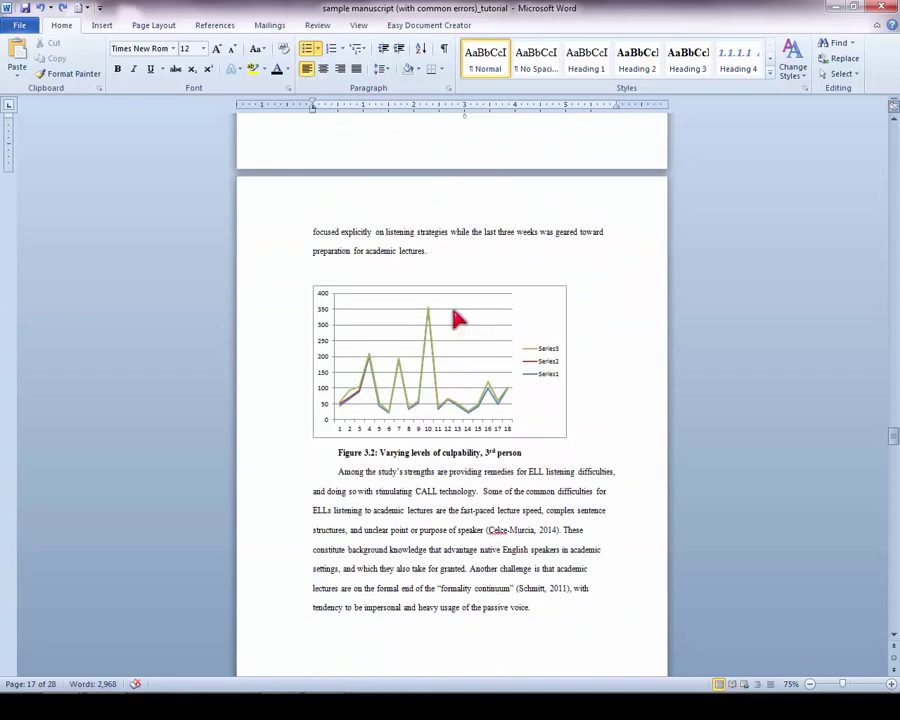
{"action": "left_click_drag", "start_coordinate": [524, 456], "coordinate": [397, 460]}
{"action": "right_click", "coordinate": [397, 460]}
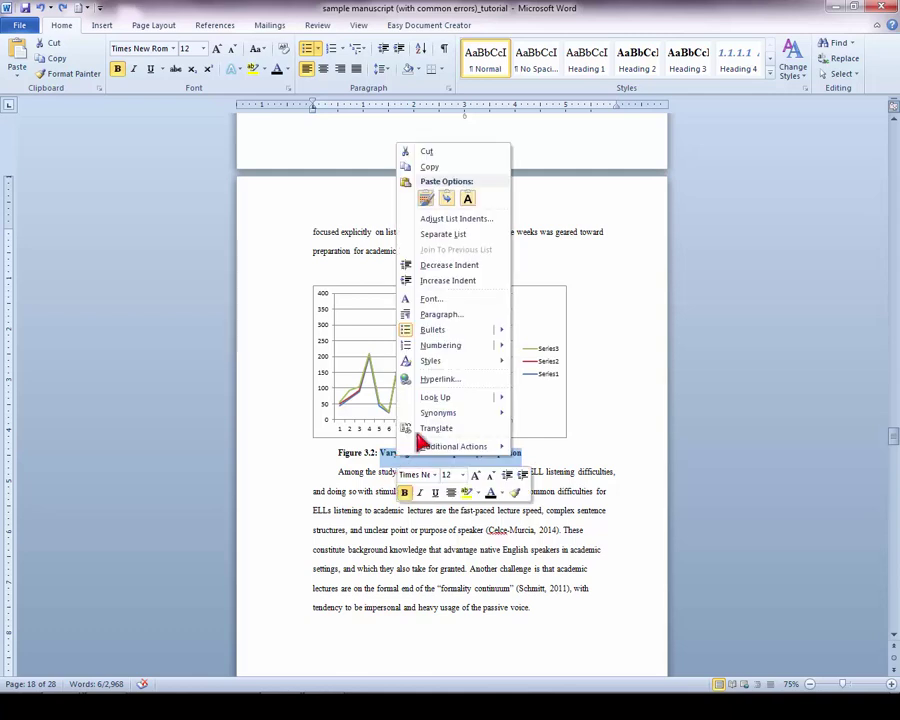
{"action": "left_click", "coordinate": [426, 151]}
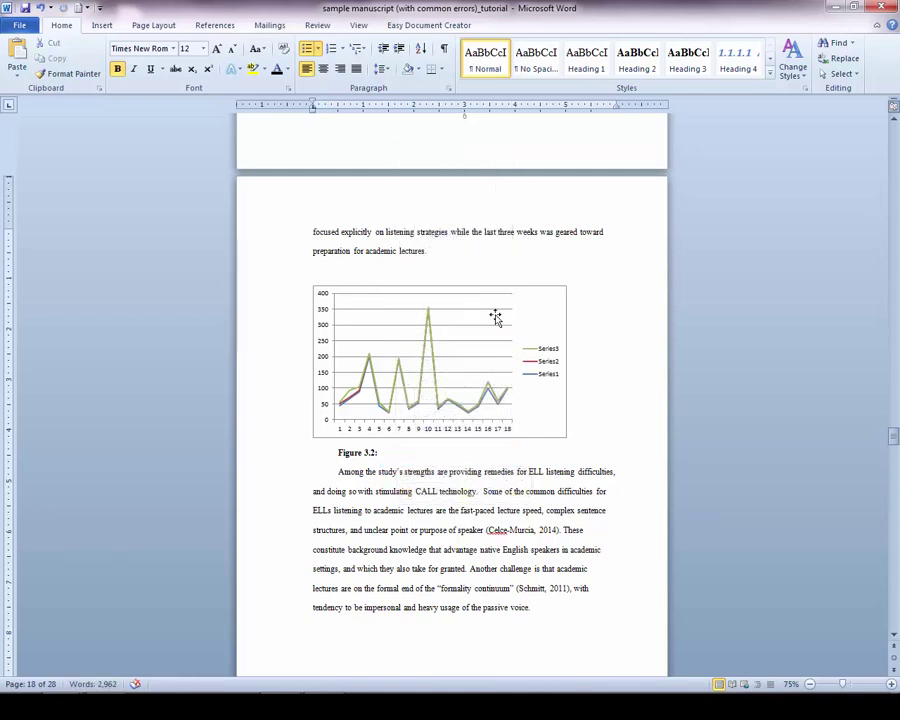
- Start a caption for the Figure 3.2 line chart and paste the cut title after the figure label
{"action": "left_click", "coordinate": [490, 298]}
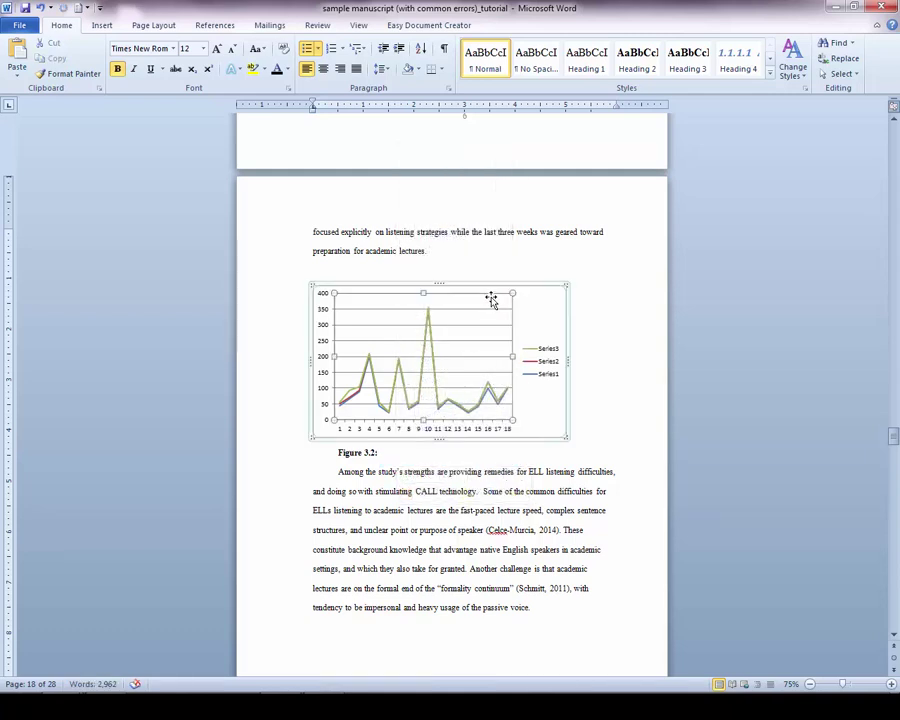
{"action": "left_click", "coordinate": [203, 27]}
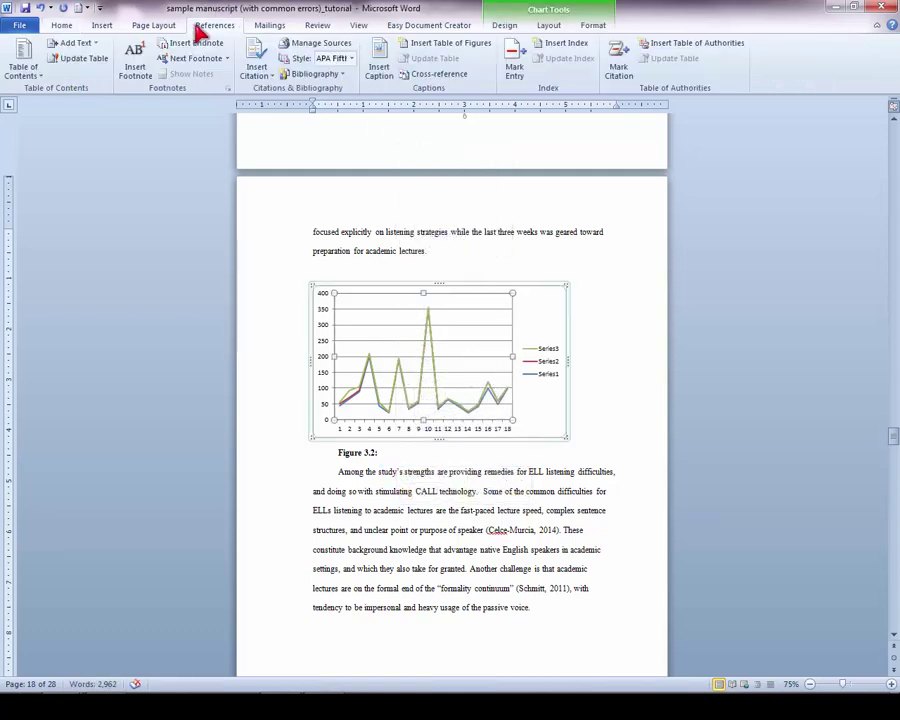
{"action": "left_click", "coordinate": [396, 68]}
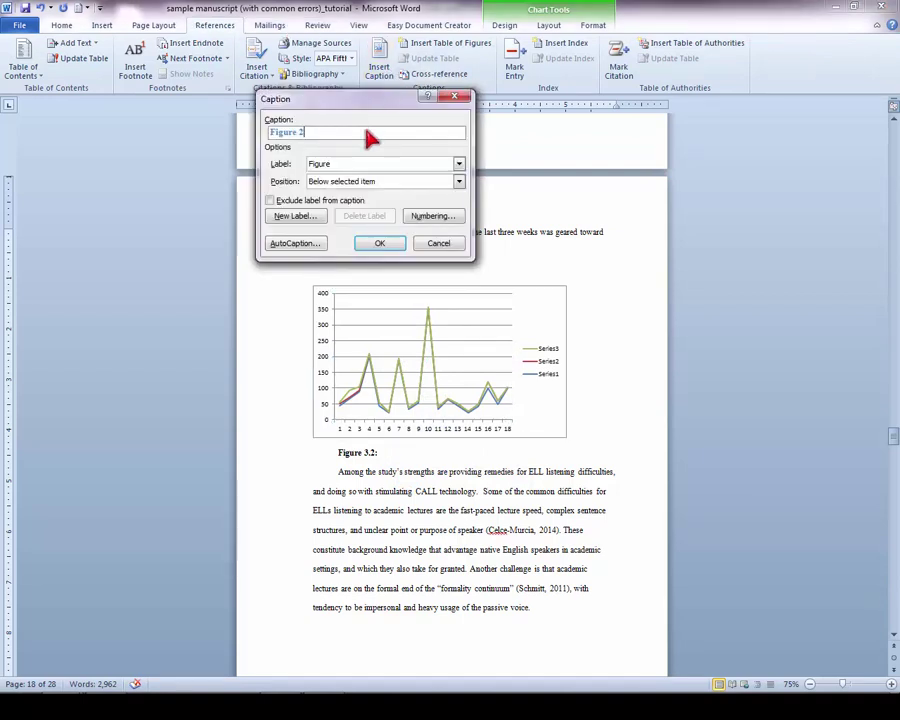
{"action": "key", "text": "ctrl+v"}
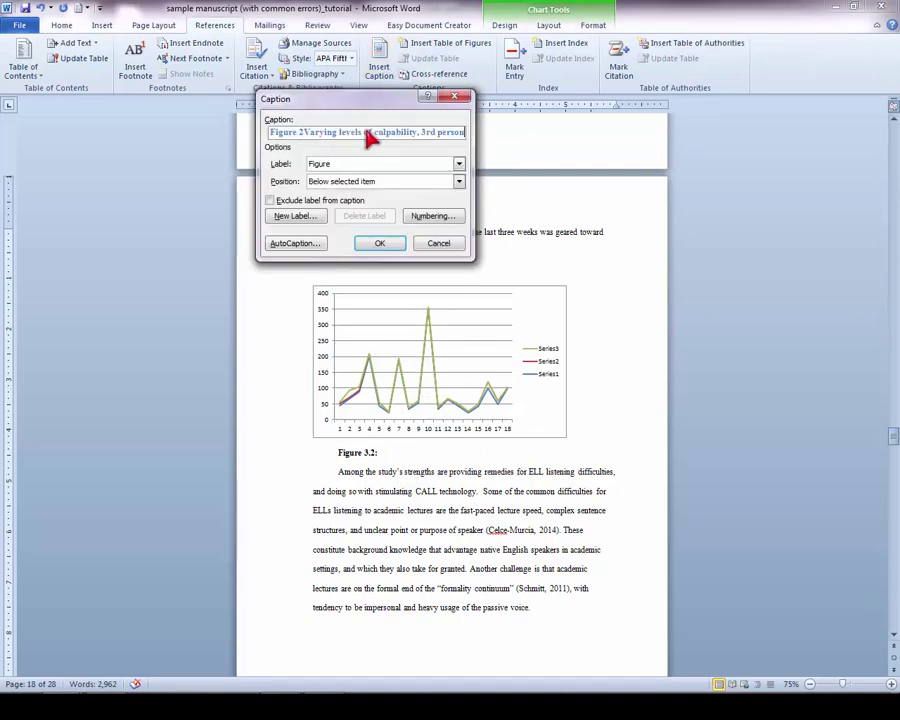
- Insert the pasted caption below the line chart with the Figure label and delete the leftover typed "Figure 3.2:"
{"action": "left_click", "coordinate": [459, 166]}
{"action": "left_click", "coordinate": [459, 167]}
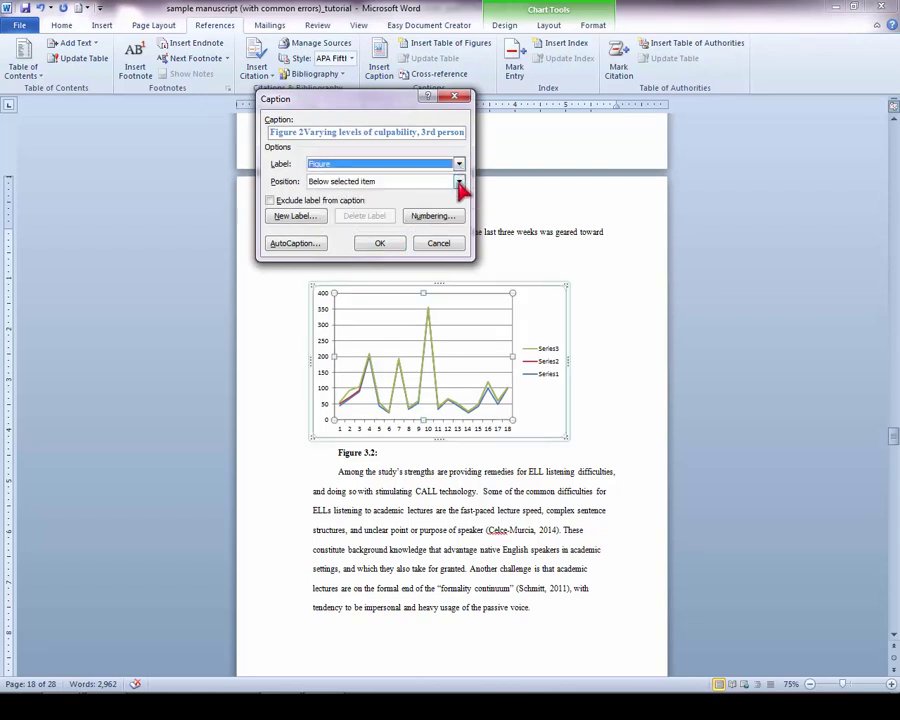
{"action": "left_click", "coordinate": [459, 183]}
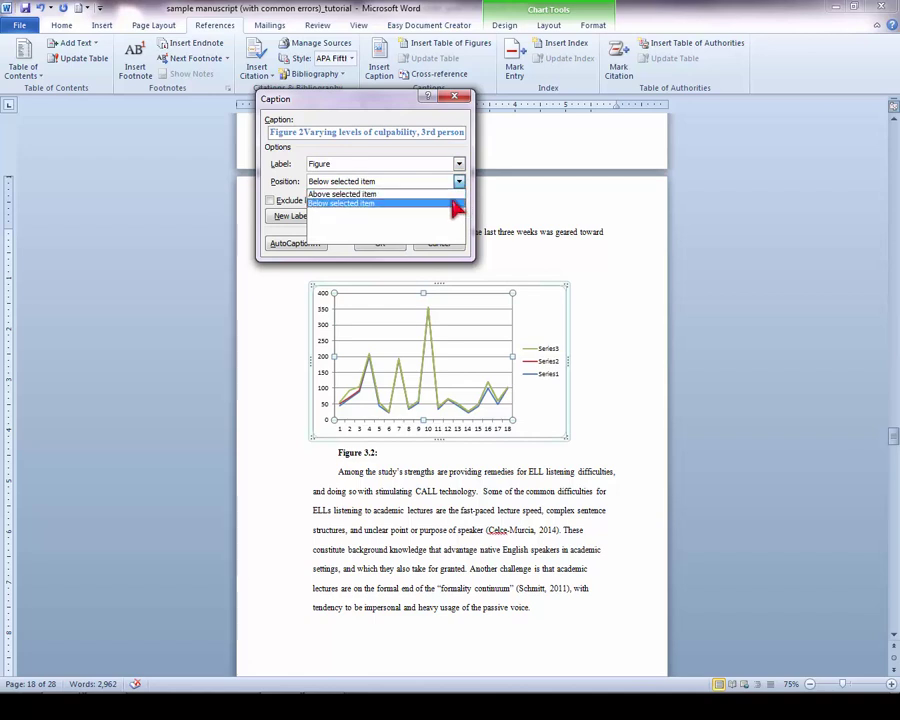
{"action": "left_click", "coordinate": [456, 203]}
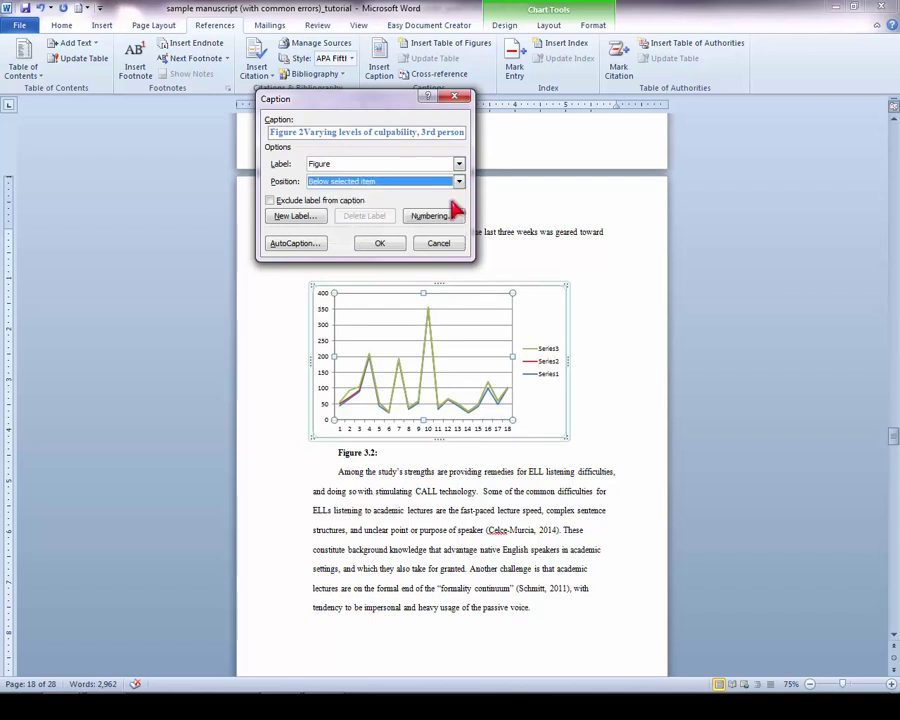
{"action": "left_click", "coordinate": [398, 246]}
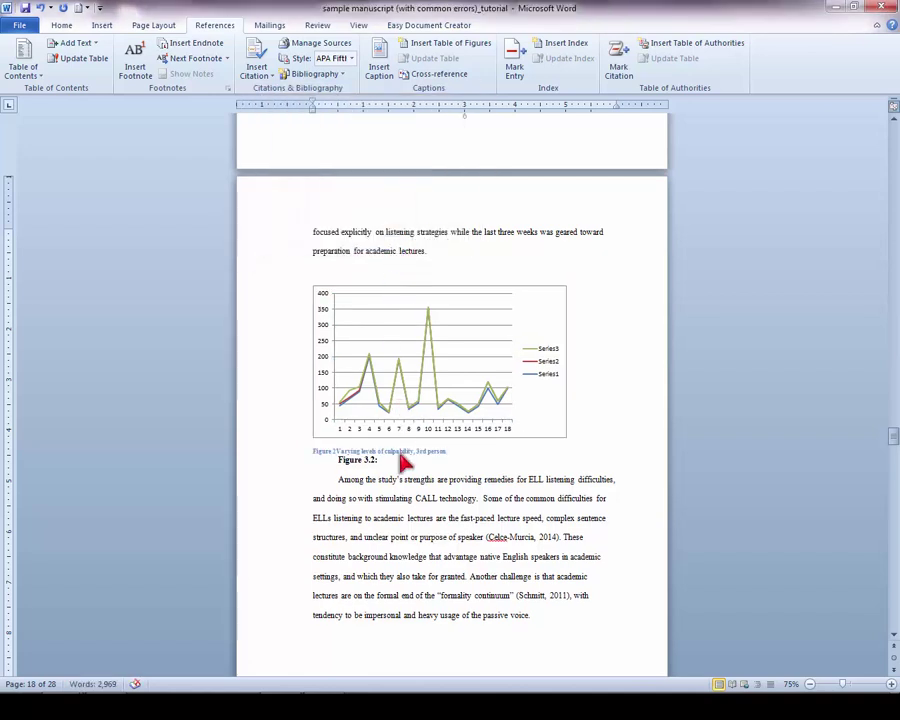
{"action": "left_click_drag", "start_coordinate": [448, 462], "coordinate": [340, 468]}
{"action": "key", "text": "Delete"}
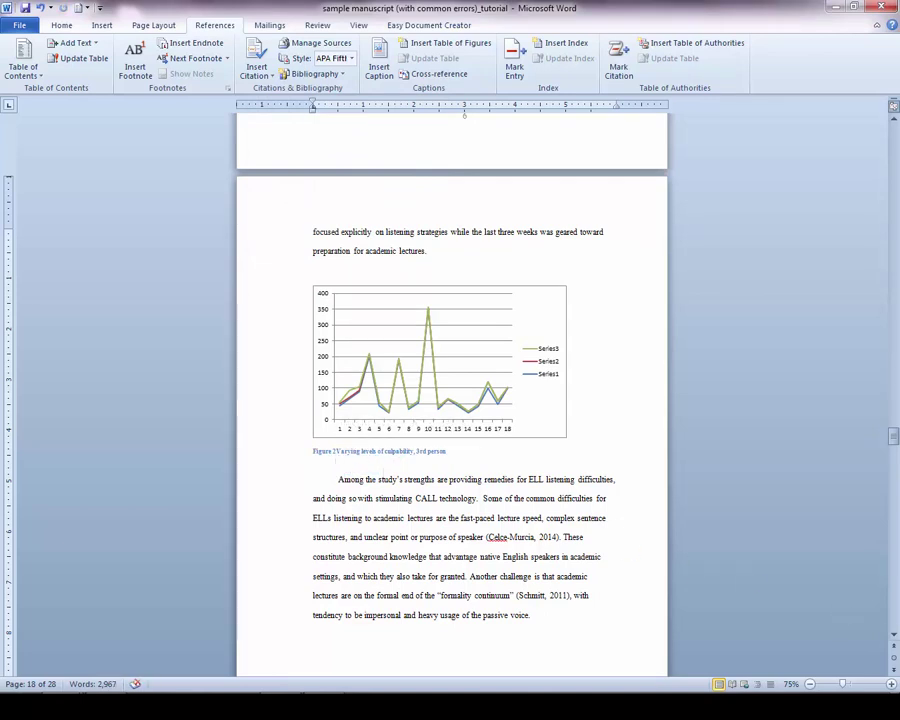
- Include the chapter number in the line chart's figure caption numbering, using Heading 1 and a period separator
{"action": "left_click", "coordinate": [440, 360]}
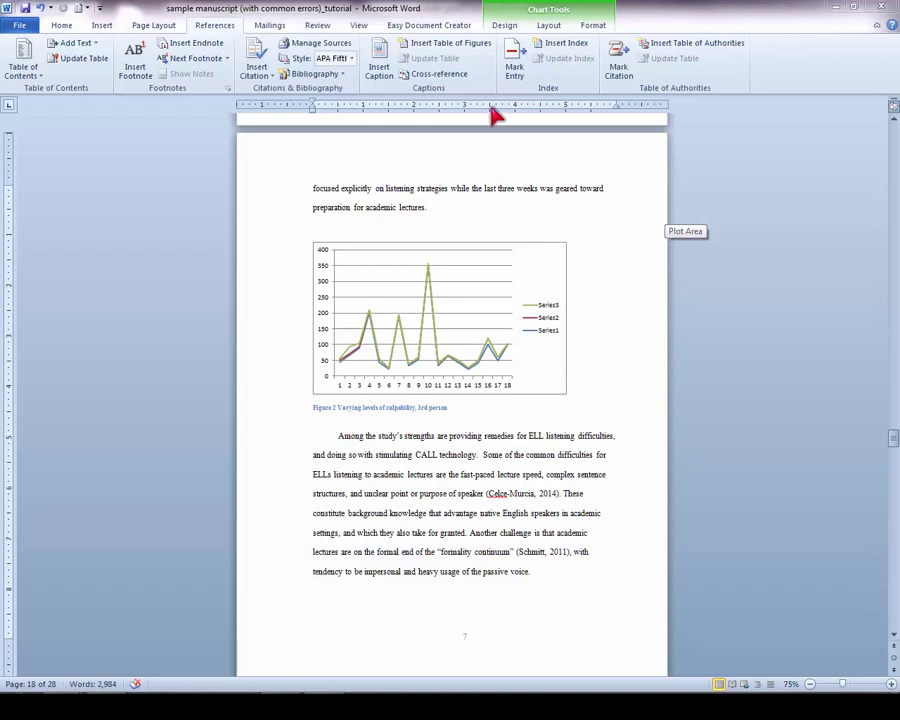
{"action": "left_click", "coordinate": [418, 250]}
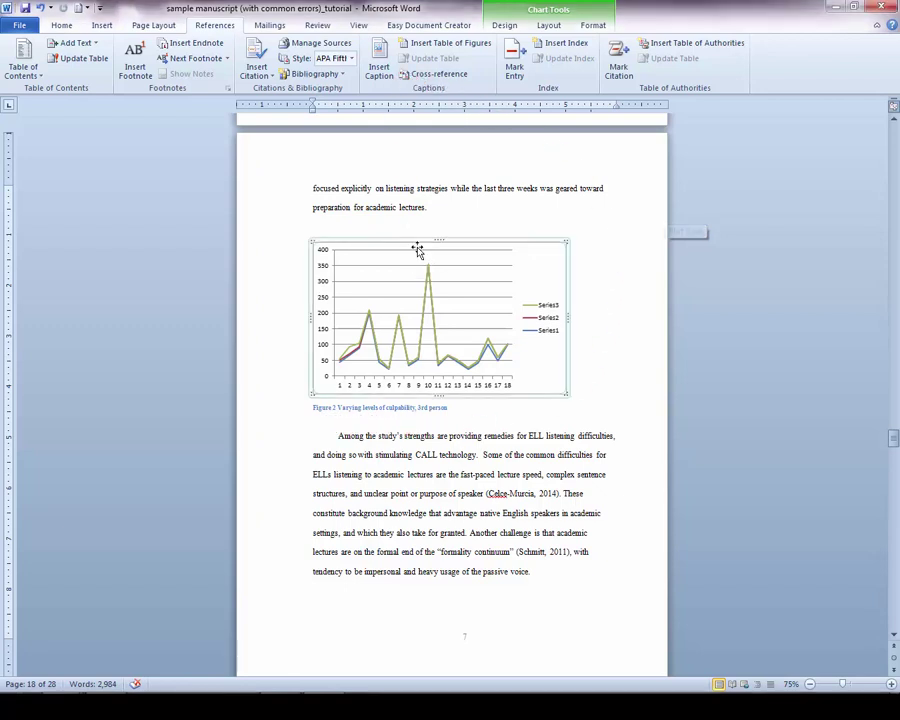
{"action": "left_click", "coordinate": [380, 70]}
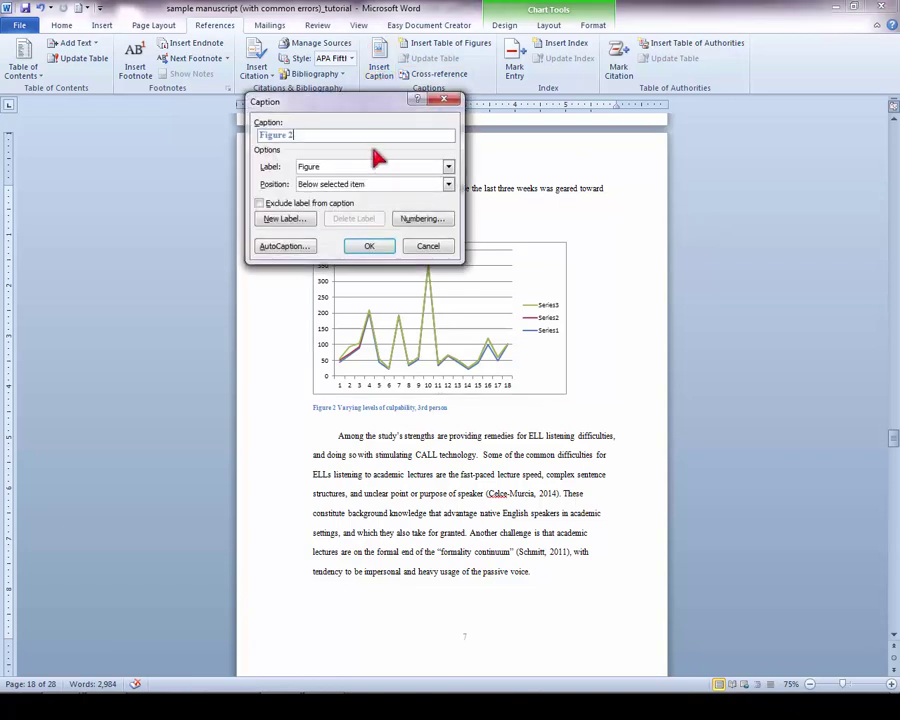
{"action": "left_click", "coordinate": [446, 221]}
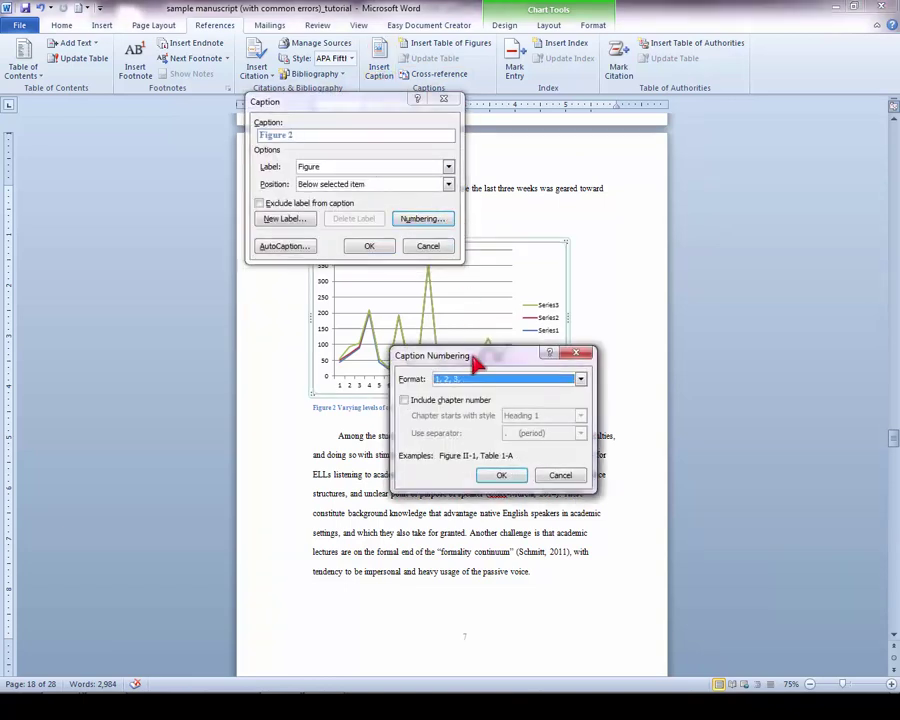
{"action": "left_click", "coordinate": [405, 401]}
{"action": "left_click", "coordinate": [405, 401]}
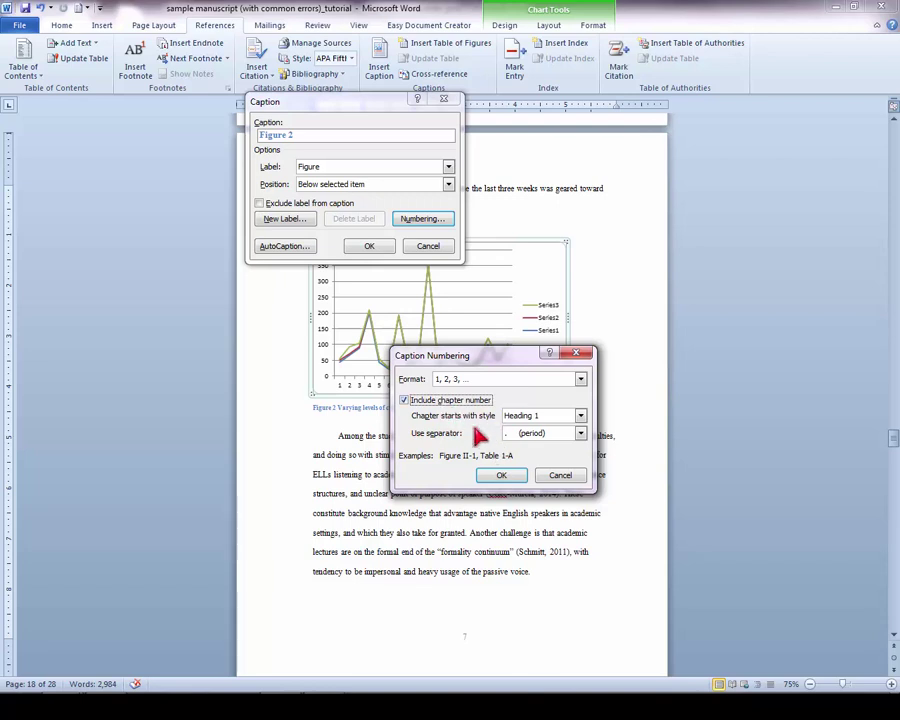
{"action": "left_click", "coordinate": [500, 476]}
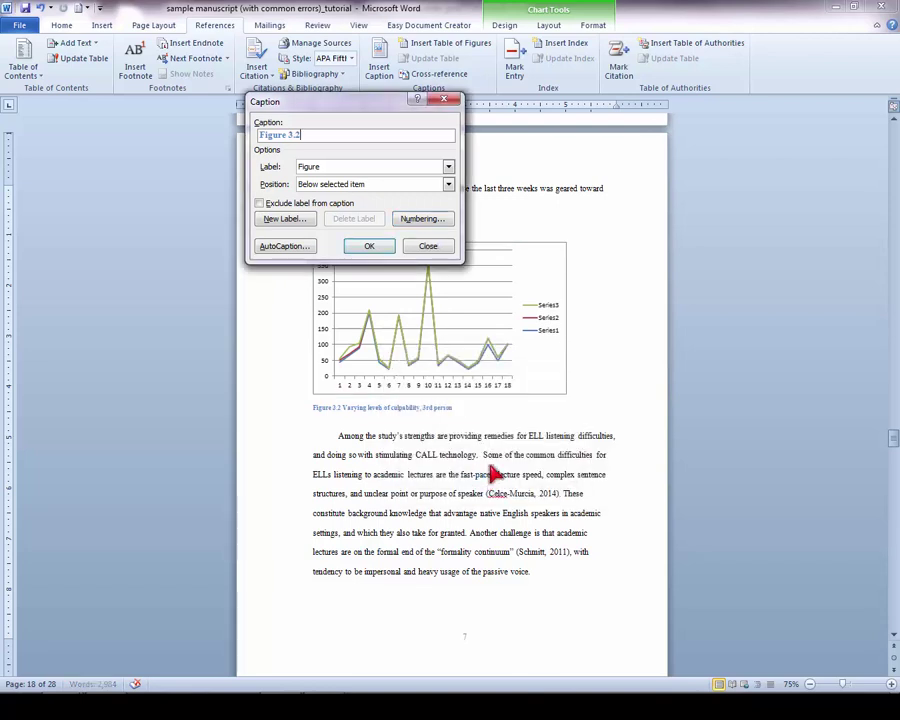
{"action": "left_click", "coordinate": [428, 246]}
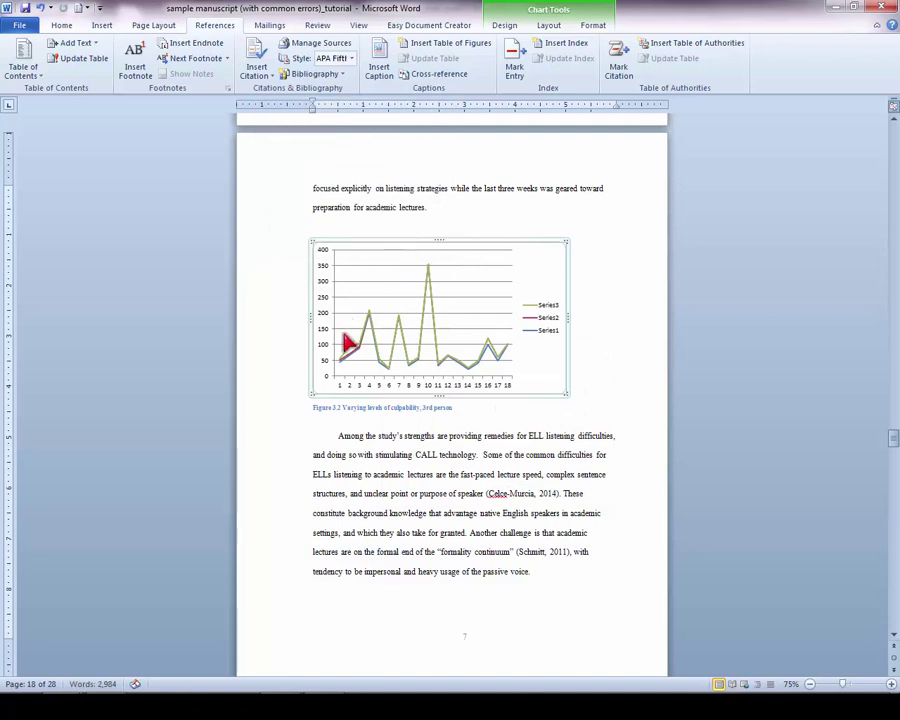
- Select all captions with formatting similar to the Figure 3.2 caption and format them in black at font size 10
{"action": "left_click", "coordinate": [454, 409]}
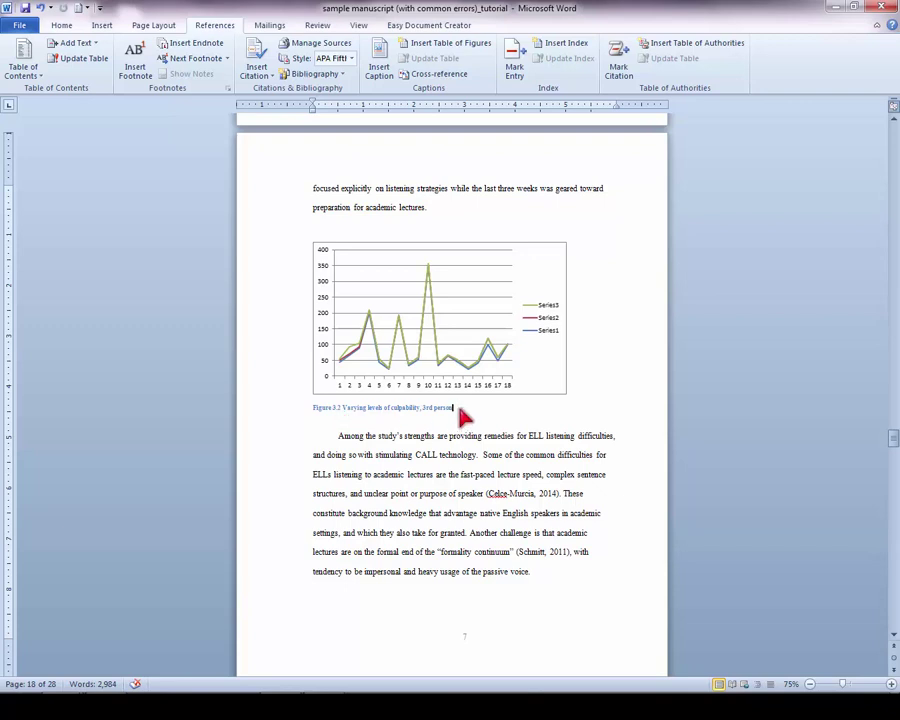
{"action": "left_click_drag", "start_coordinate": [463, 409], "coordinate": [324, 411]}
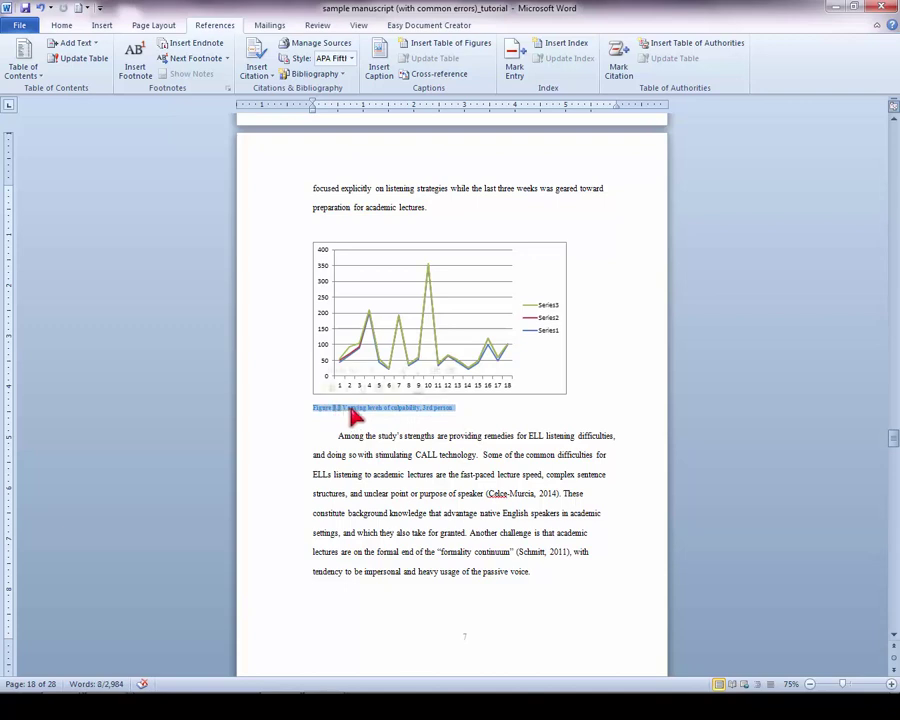
{"action": "right_click", "coordinate": [391, 411]}
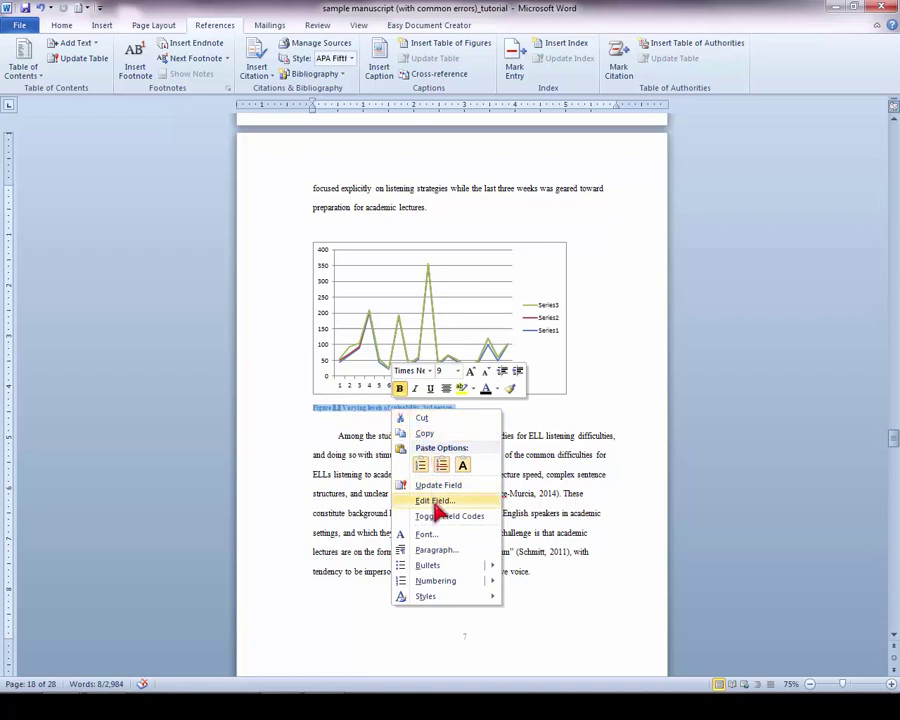
{"action": "mouse_move", "coordinate": [446, 592]}
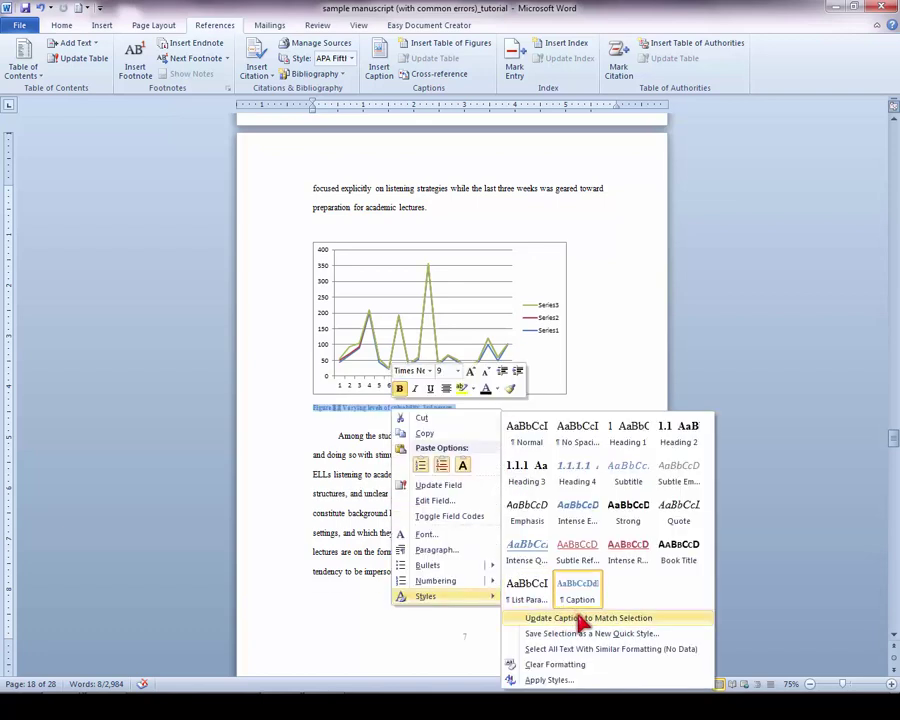
{"action": "left_click", "coordinate": [638, 655]}
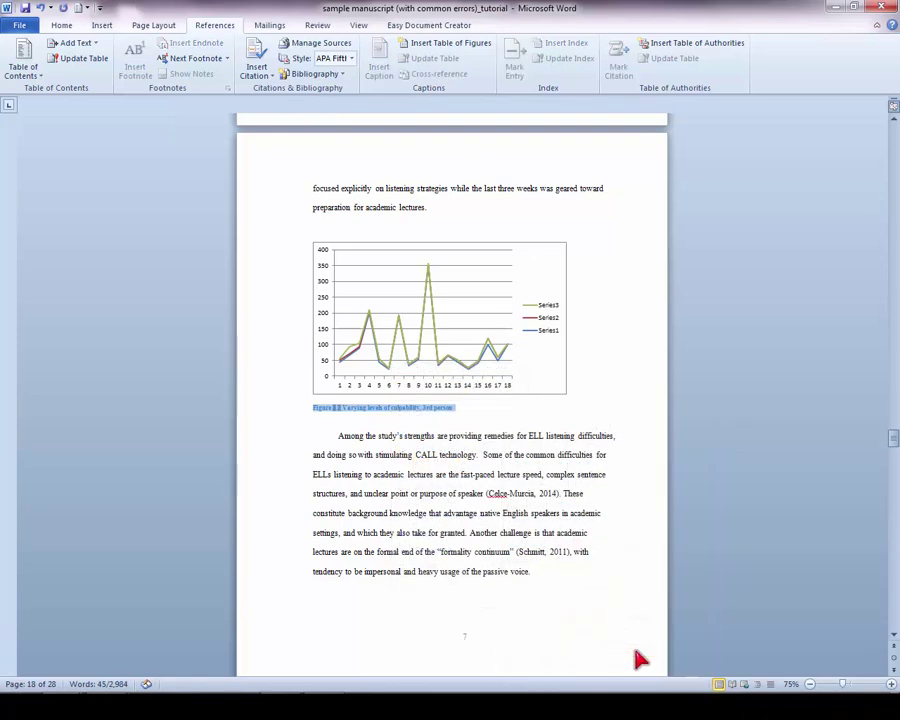
{"action": "scroll", "coordinate": [516, 474], "scroll_direction": "up", "scroll_amount": 10}
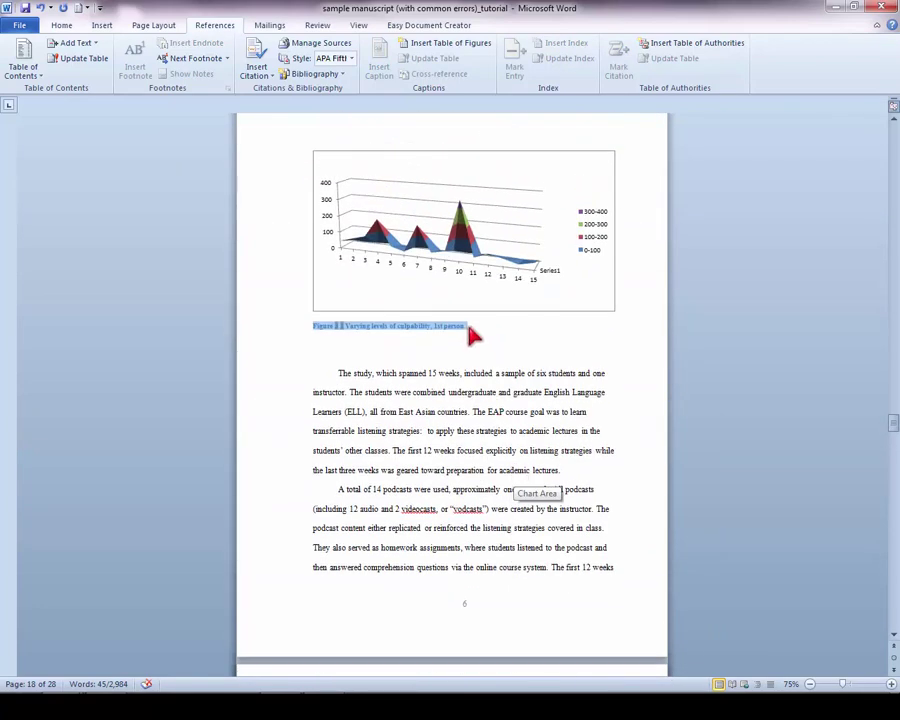
{"action": "left_click", "coordinate": [63, 26]}
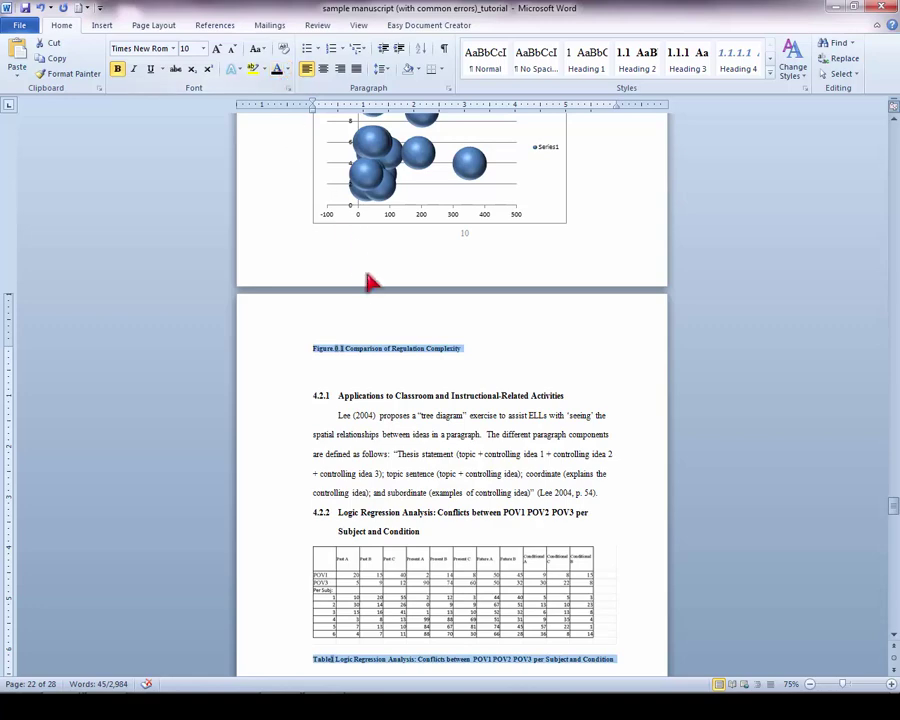
{"action": "left_click", "coordinate": [450, 394]}
- Delete the manually typed entries under the LIST OF FIGURES heading
{"action": "scroll", "coordinate": [450, 394], "scroll_direction": "down", "scroll_amount": 3}
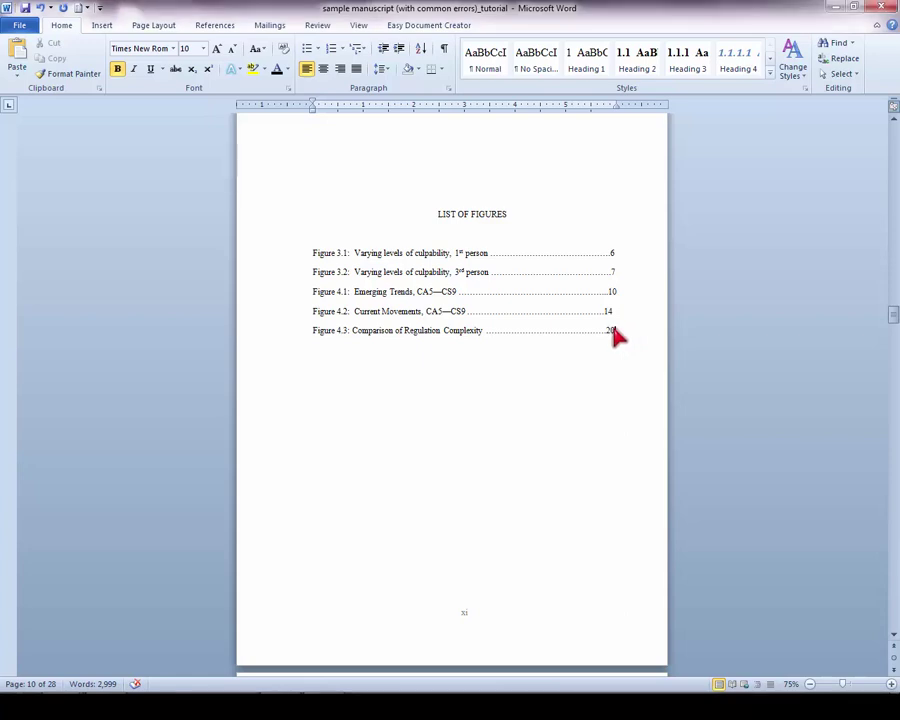
{"action": "left_click_drag", "start_coordinate": [613, 331], "coordinate": [328, 262]}
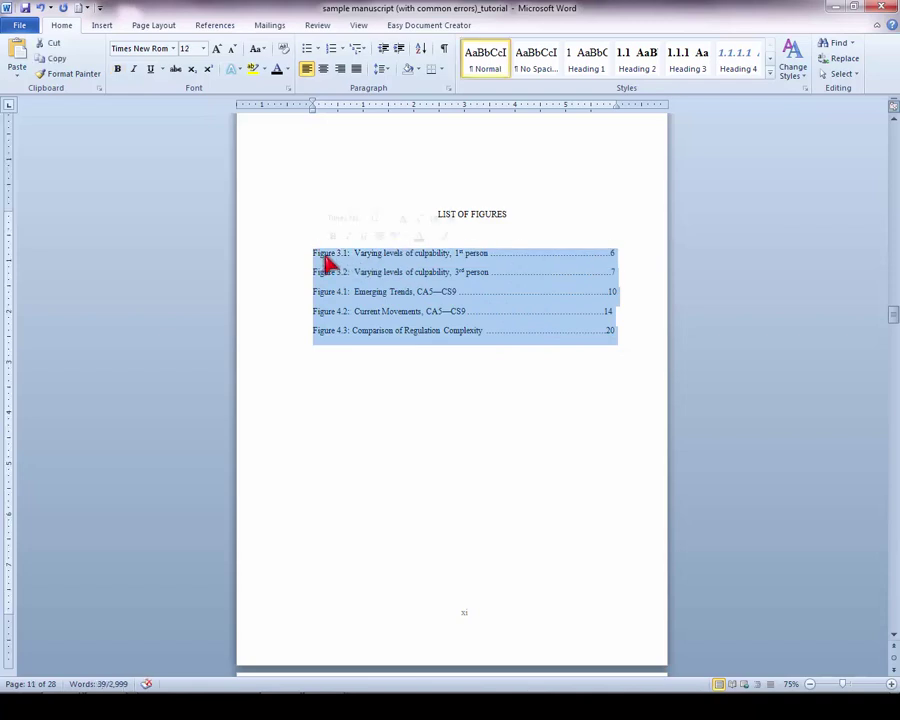
{"action": "key", "text": "Delete"}
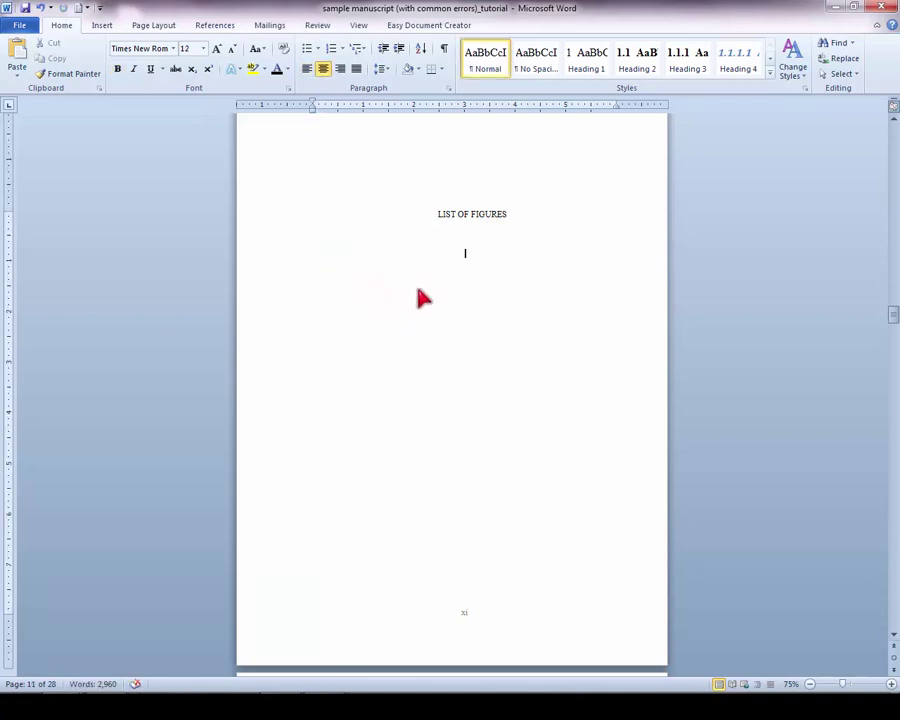
- Set up a table of figures under the LIST OF FIGURES heading with the Figure caption label and a dotted tab leader
{"action": "left_click", "coordinate": [217, 27]}
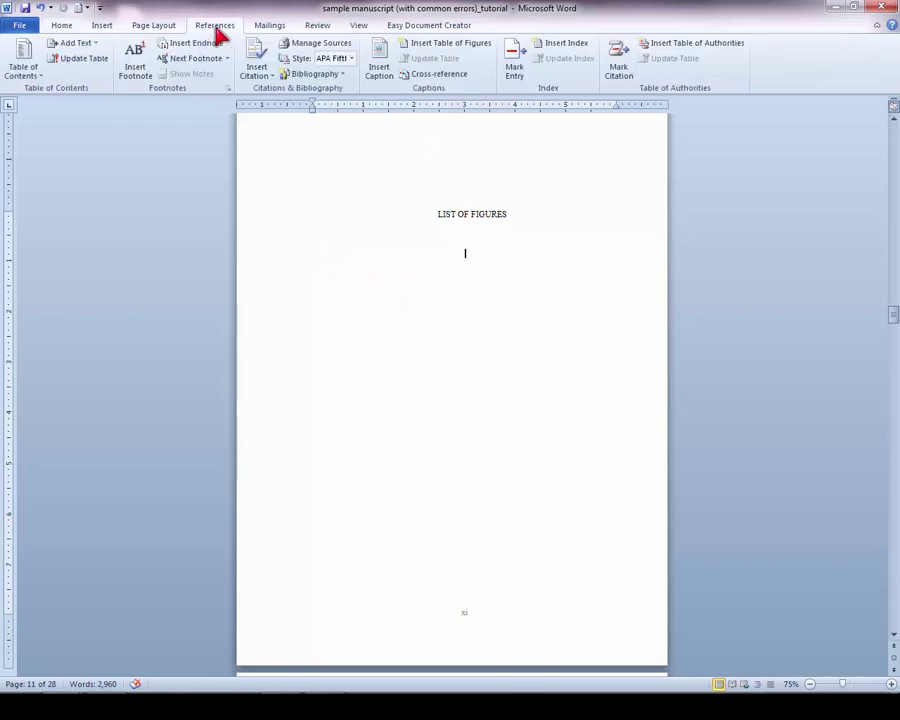
{"action": "left_click", "coordinate": [438, 52]}
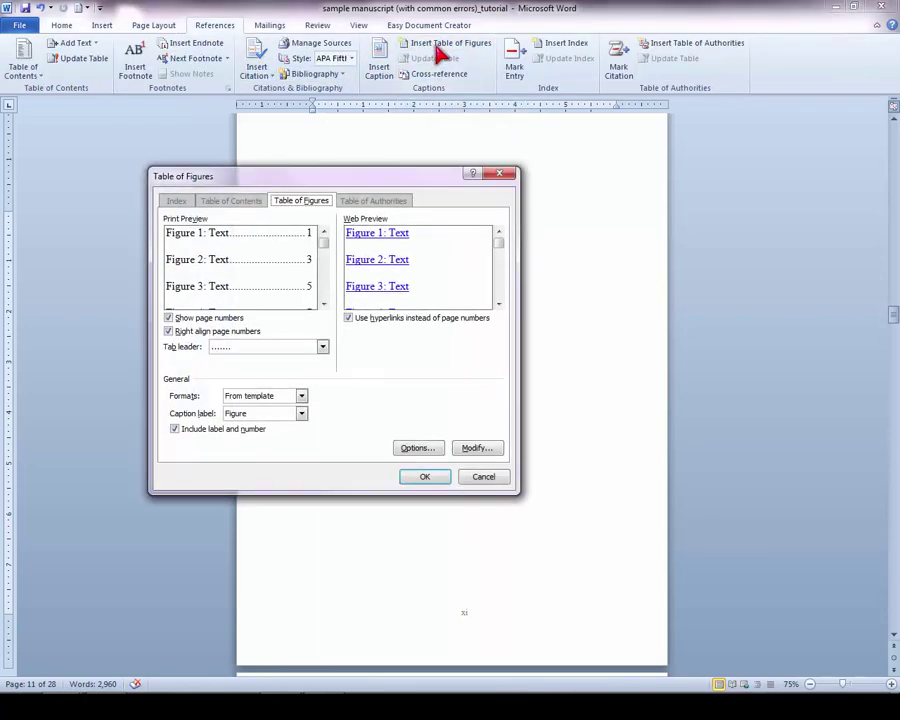
{"action": "left_click_drag", "start_coordinate": [338, 176], "coordinate": [340, 135]}
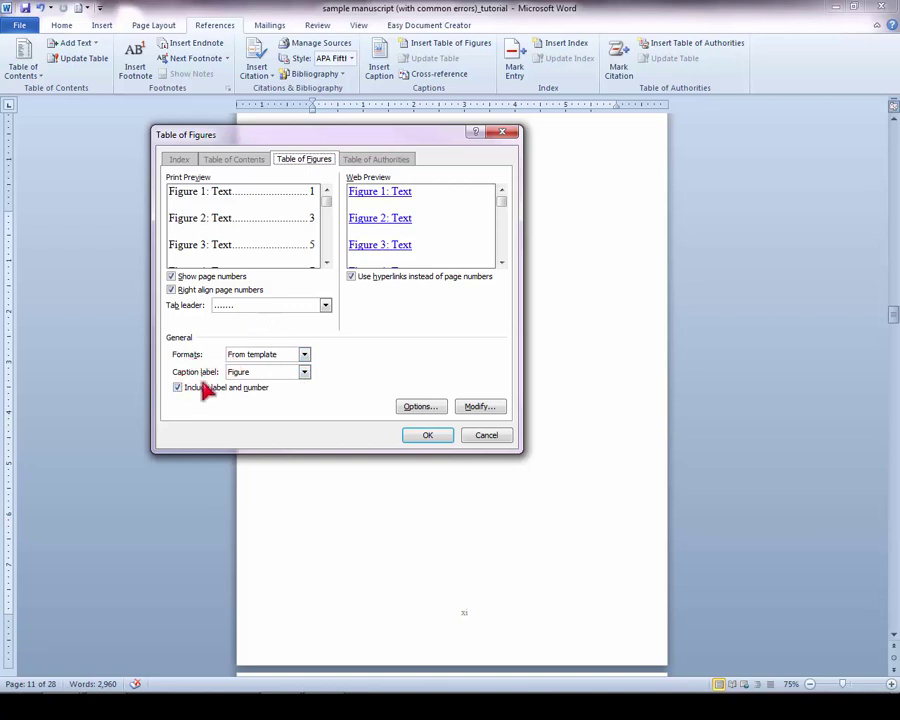
{"action": "left_click", "coordinate": [304, 372]}
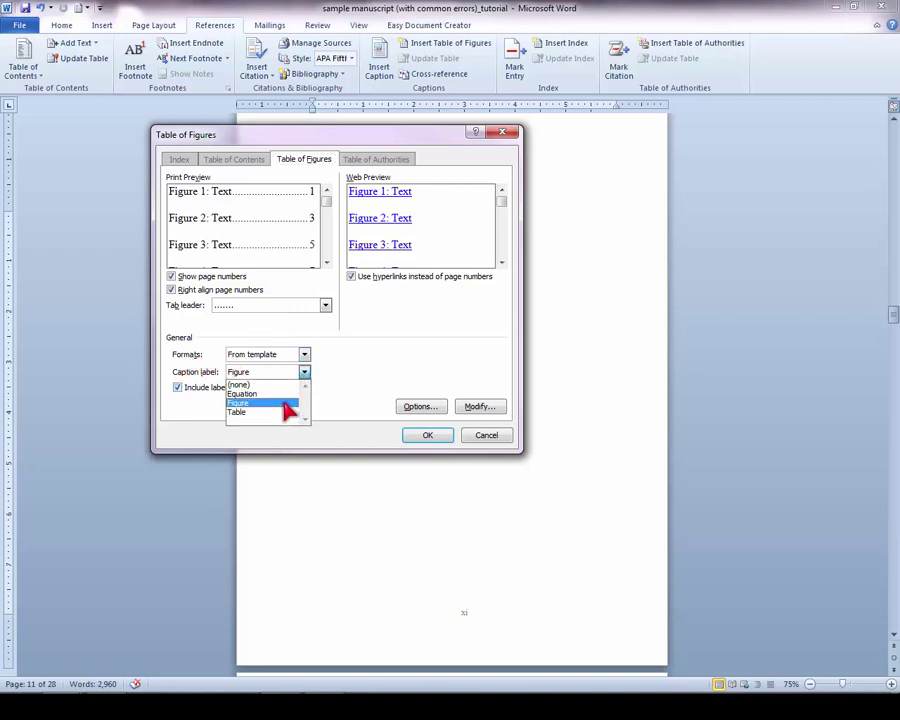
{"action": "left_click", "coordinate": [286, 403]}
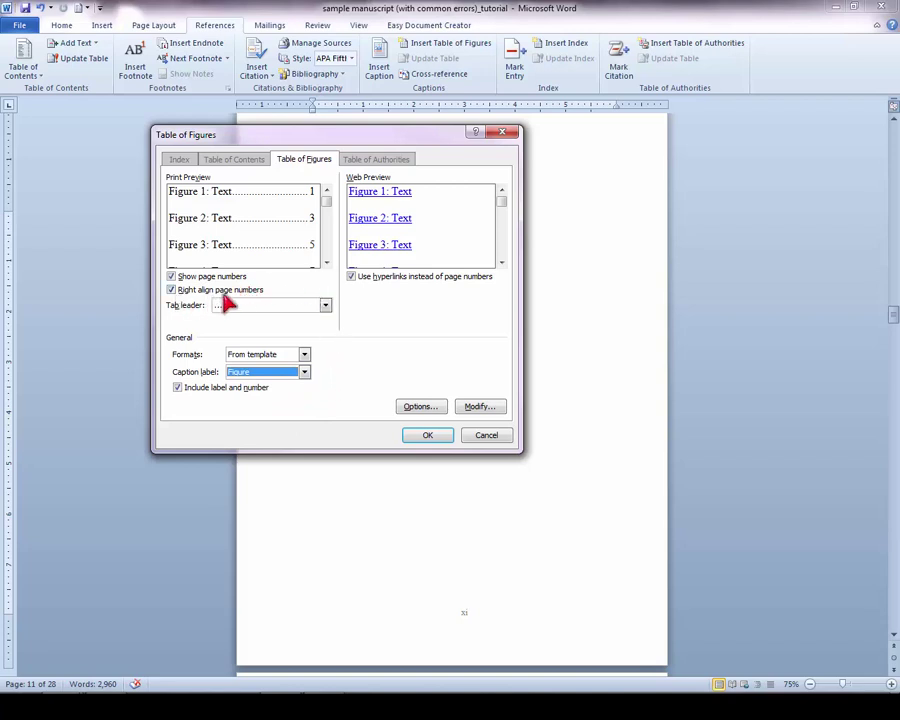
{"action": "left_click", "coordinate": [325, 305]}
{"action": "left_click", "coordinate": [272, 328]}
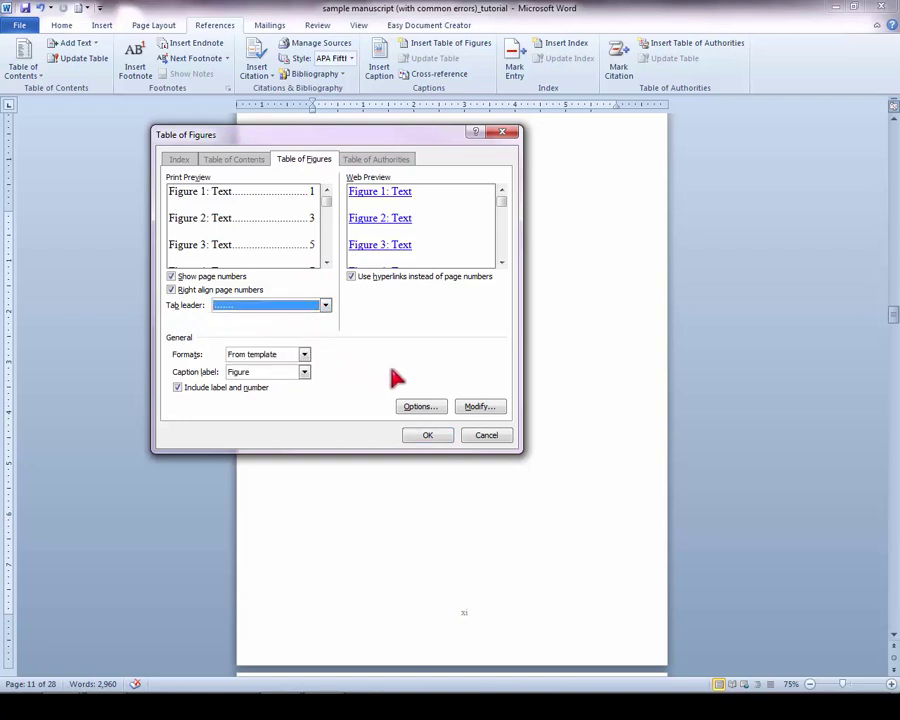
- Set the Table of Figures style's font to Times New Roman and insert the table of figures
{"action": "left_click", "coordinate": [474, 409]}
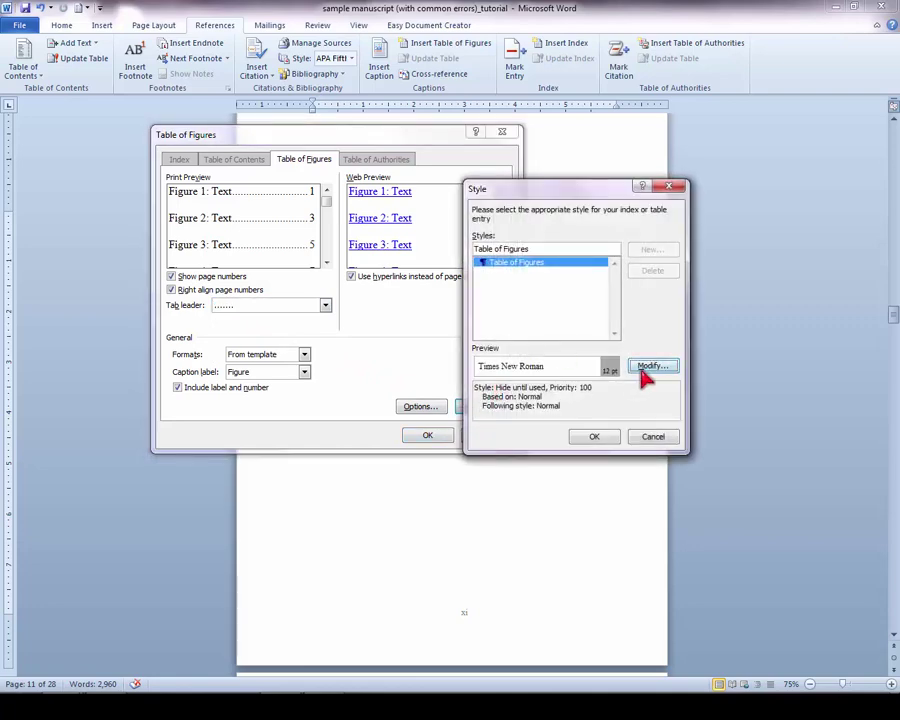
{"action": "left_click", "coordinate": [650, 366]}
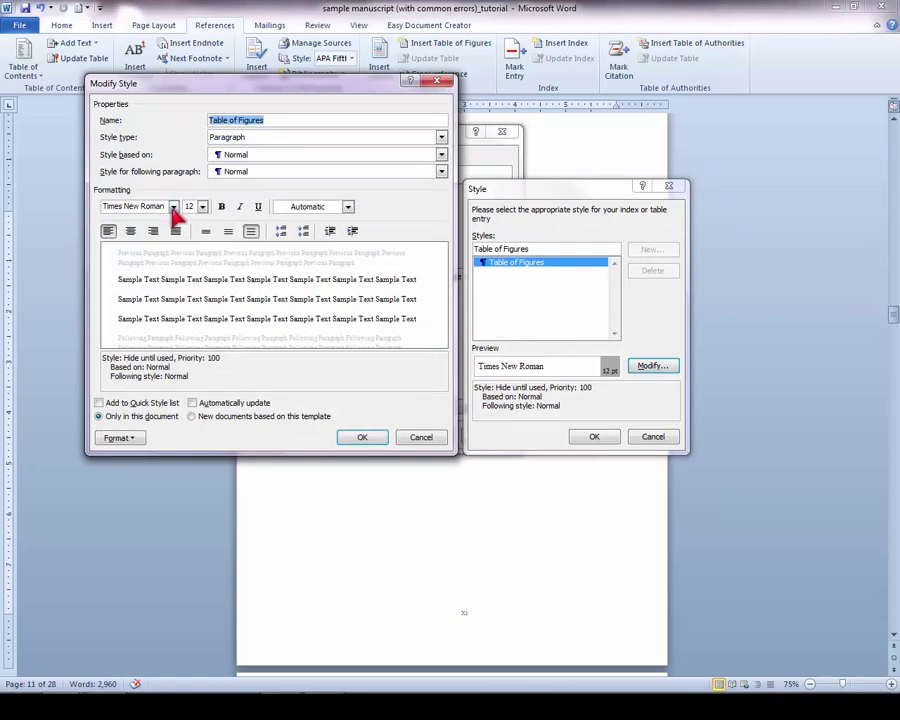
{"action": "left_click", "coordinate": [173, 207]}
{"action": "left_click", "coordinate": [172, 256]}
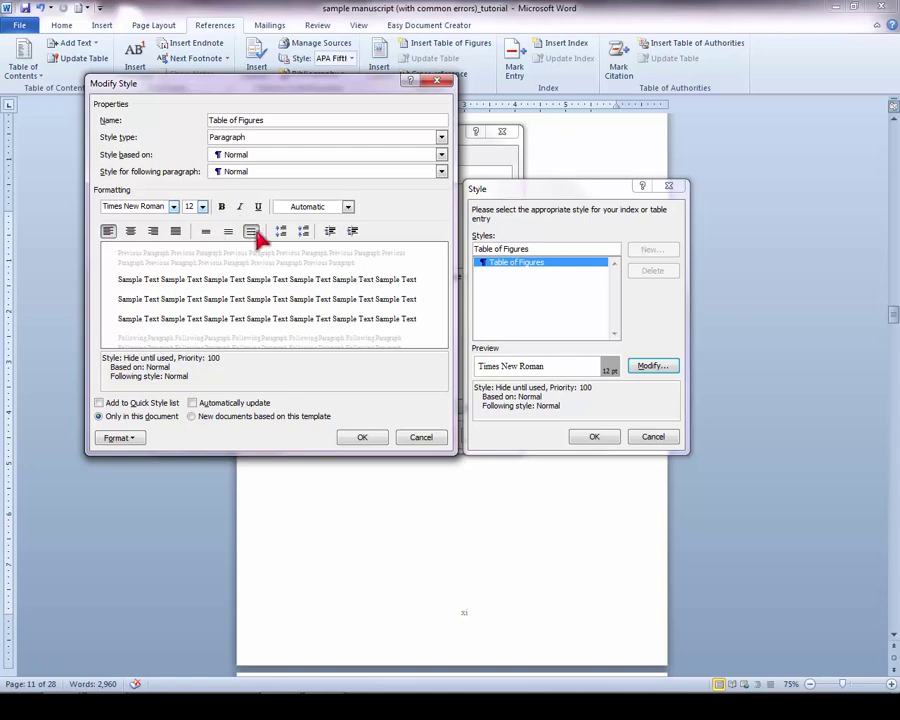
{"action": "left_click", "coordinate": [358, 438]}
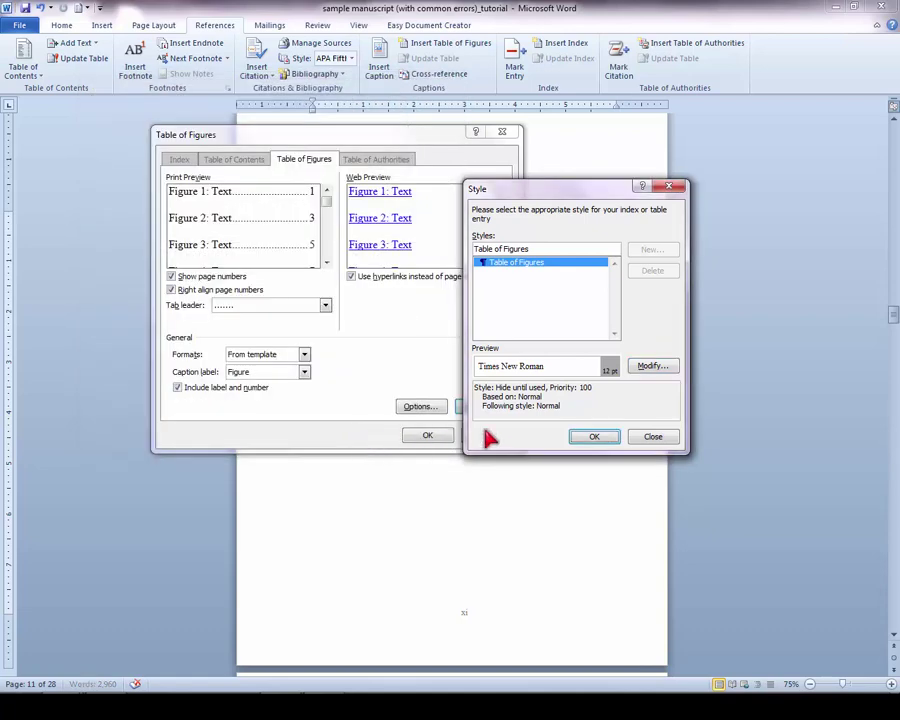
{"action": "left_click", "coordinate": [594, 437]}
{"action": "left_click", "coordinate": [428, 437]}
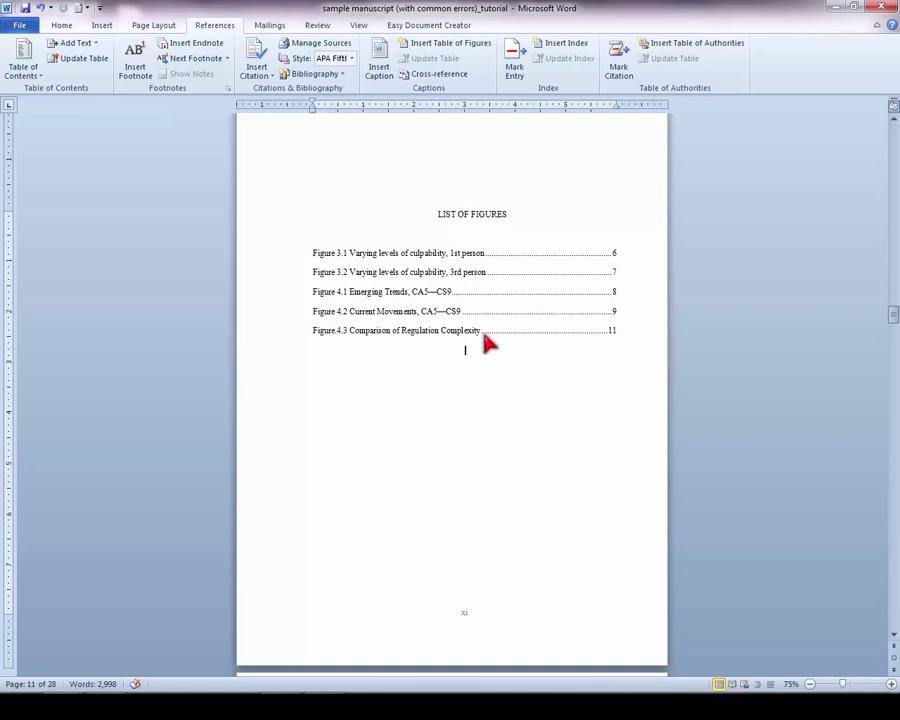
- Delete the manually typed entries under the LIST OF TABLES heading
{"action": "scroll", "coordinate": [603, 504], "scroll_direction": "up", "scroll_amount": 3}
{"action": "scroll", "coordinate": [603, 504], "scroll_direction": "up", "scroll_amount": 14}
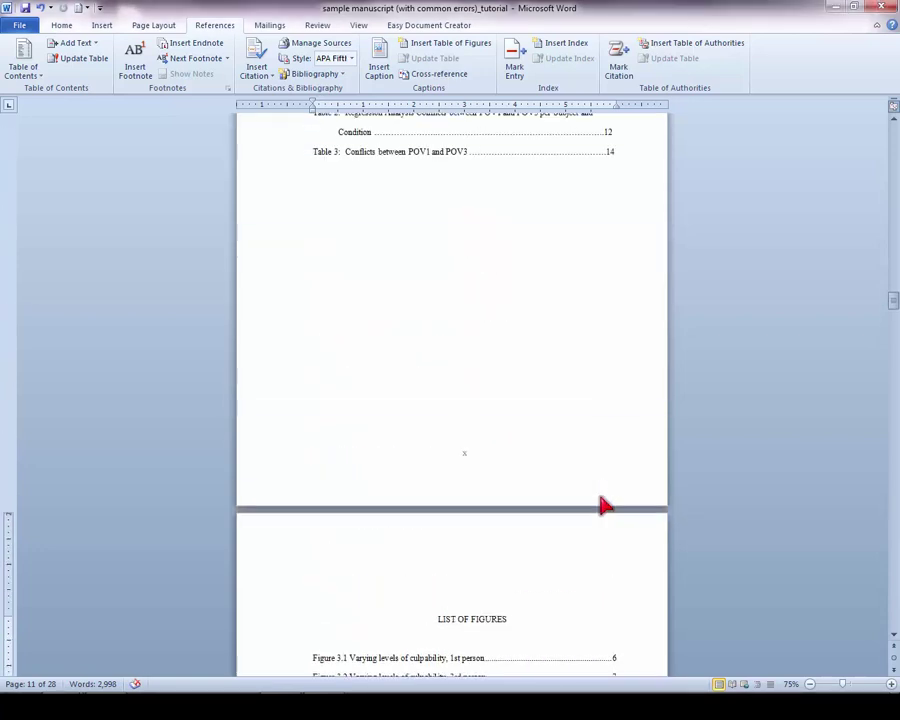
{"action": "scroll", "coordinate": [603, 504], "scroll_direction": "down", "scroll_amount": 2}
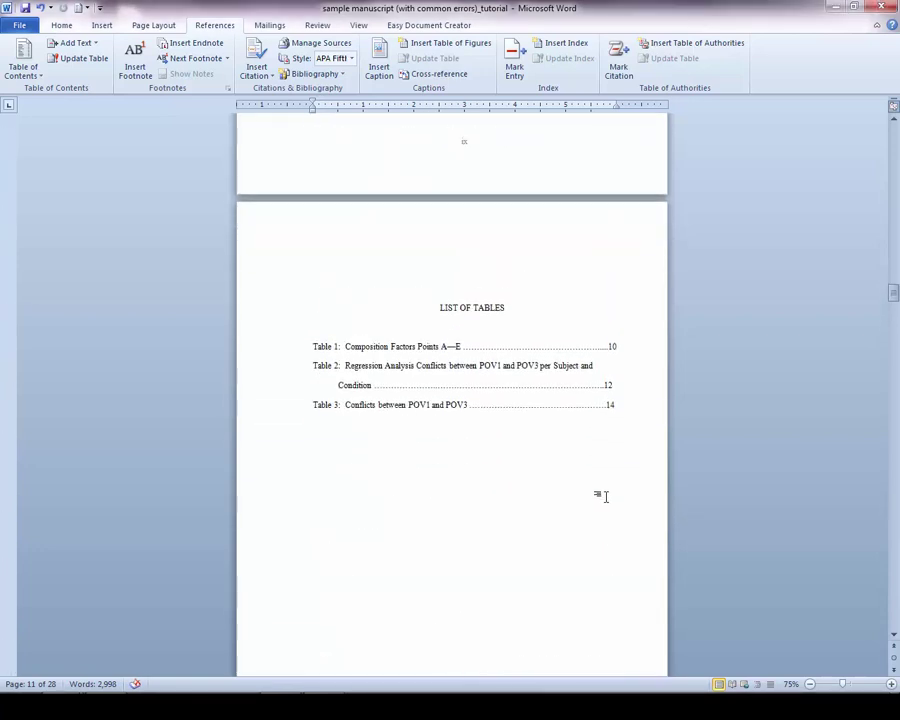
{"action": "left_click_drag", "start_coordinate": [617, 409], "coordinate": [532, 355]}
{"action": "key", "text": "shift+Home"}
{"action": "key", "text": "Delete"}
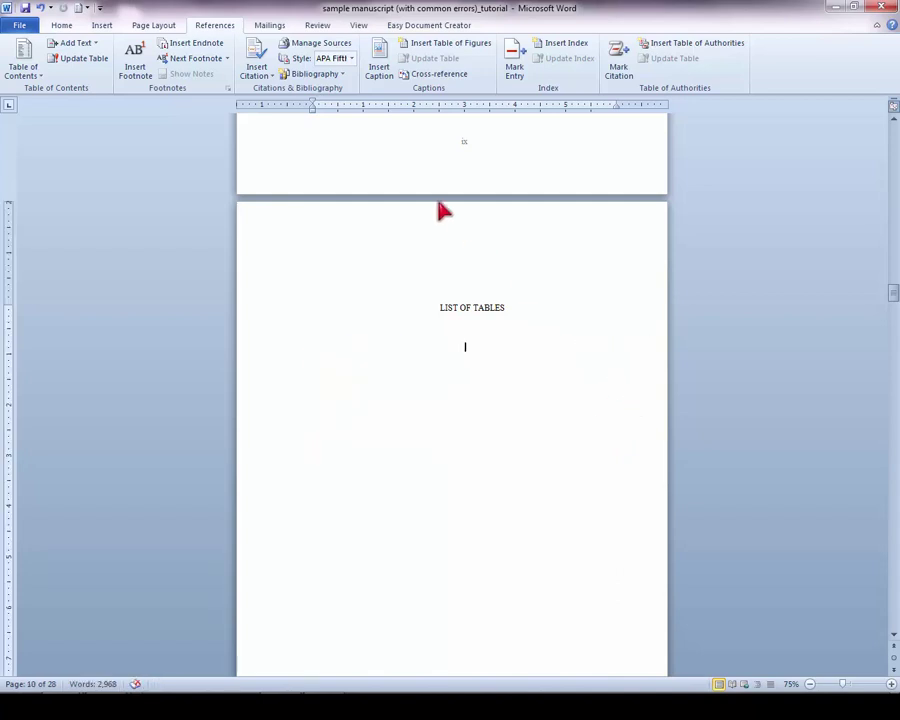
- Set up a table of figures under the LIST OF TABLES heading with the Table caption label and a dotted tab leader
{"action": "left_click", "coordinate": [418, 50]}
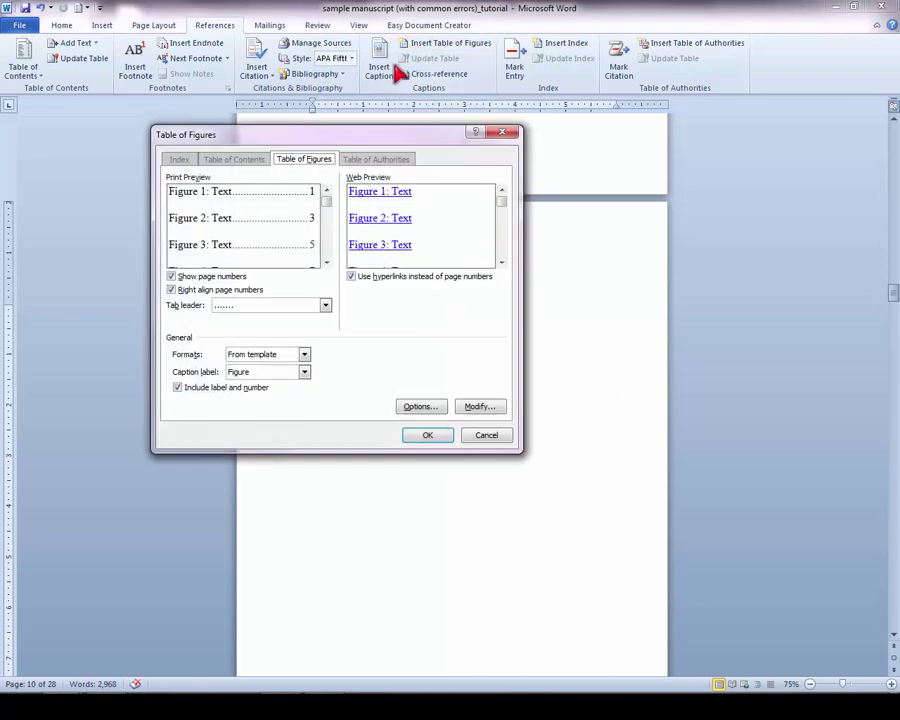
{"action": "left_click", "coordinate": [304, 372]}
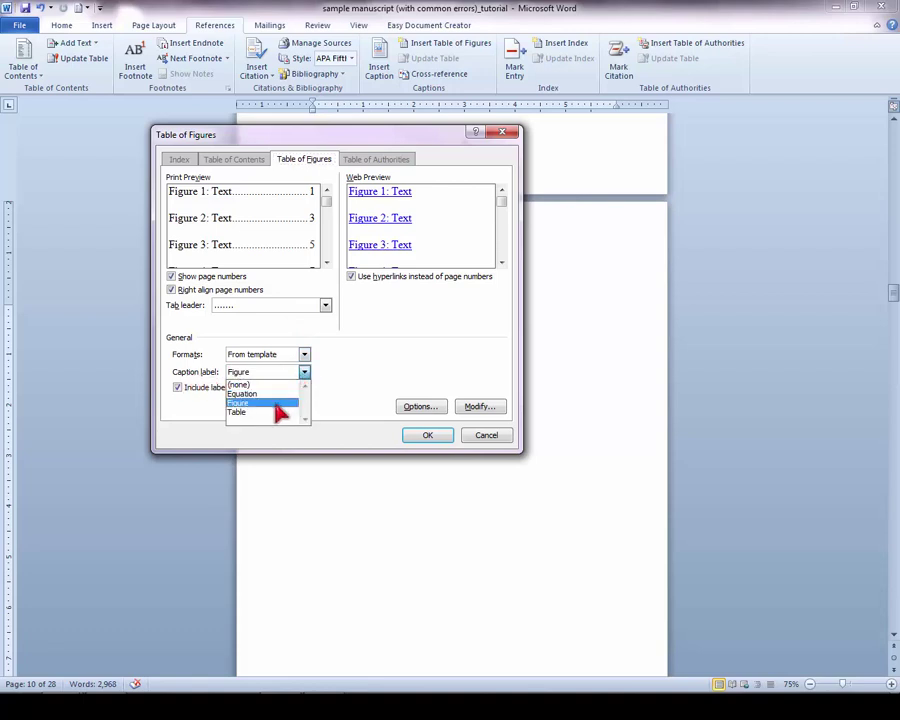
{"action": "left_click", "coordinate": [275, 412]}
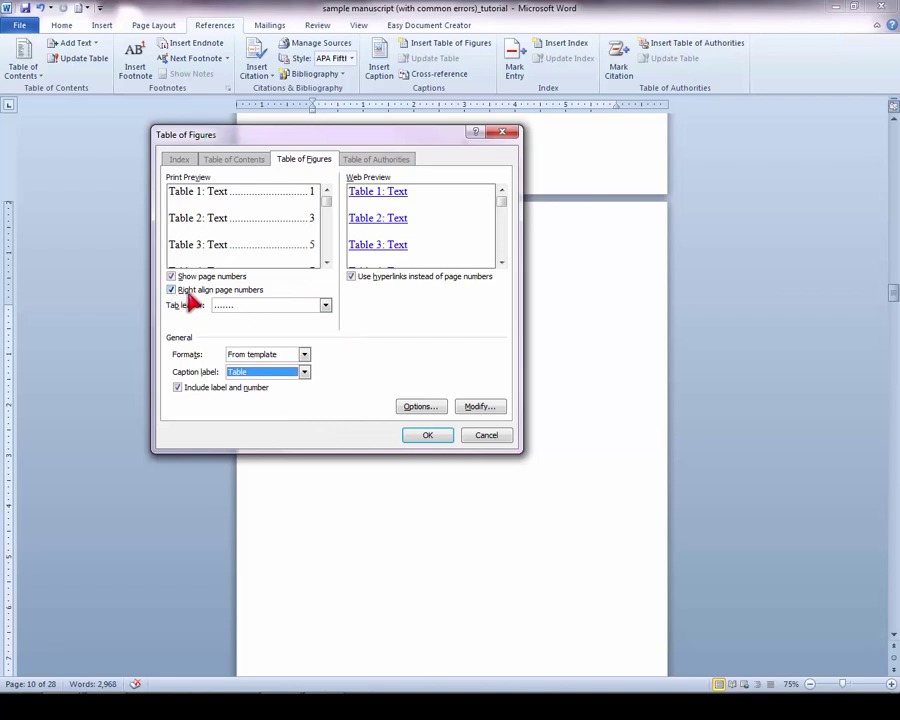
{"action": "left_click", "coordinate": [325, 306]}
{"action": "left_click", "coordinate": [309, 337]}
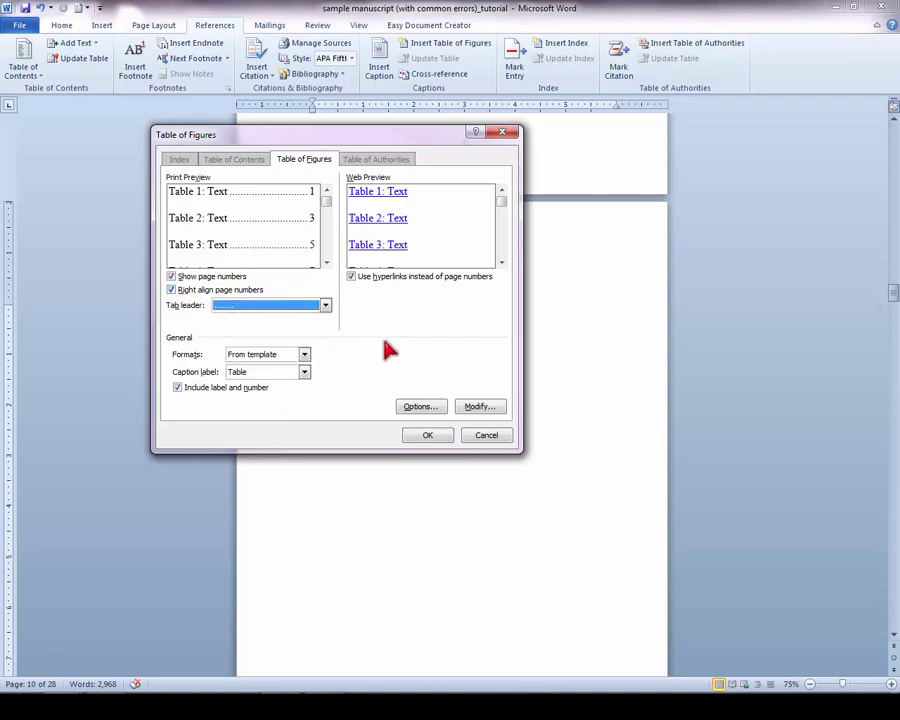
- Keep the Table of Figures style at Times New Roman, size 12, and insert the list of tables
{"action": "left_click", "coordinate": [479, 407]}
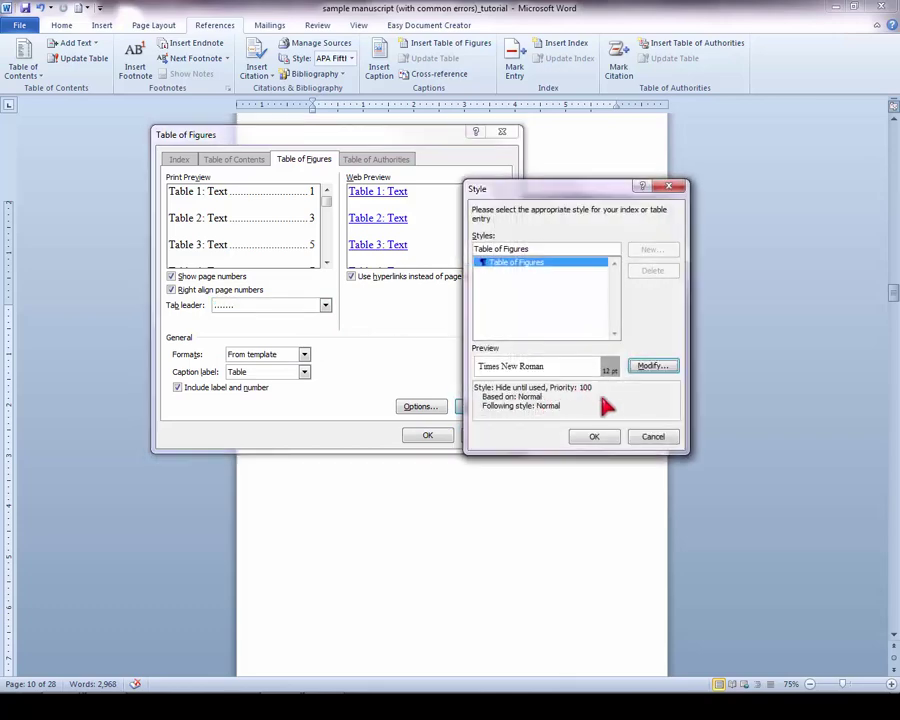
{"action": "left_click", "coordinate": [648, 367]}
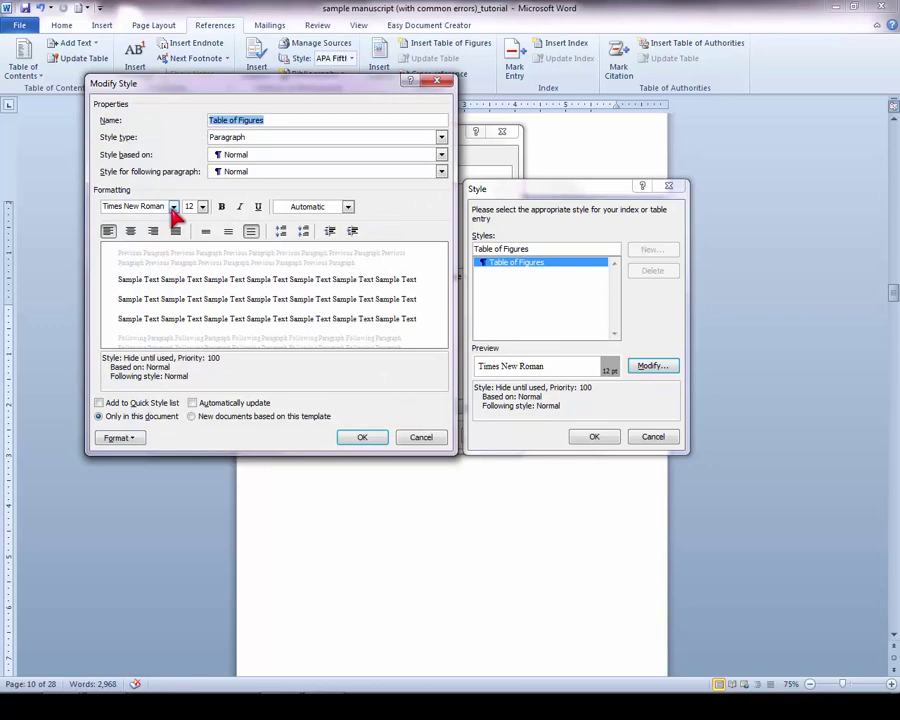
{"action": "left_click", "coordinate": [173, 207]}
{"action": "left_click", "coordinate": [175, 208]}
{"action": "left_click", "coordinate": [202, 207]}
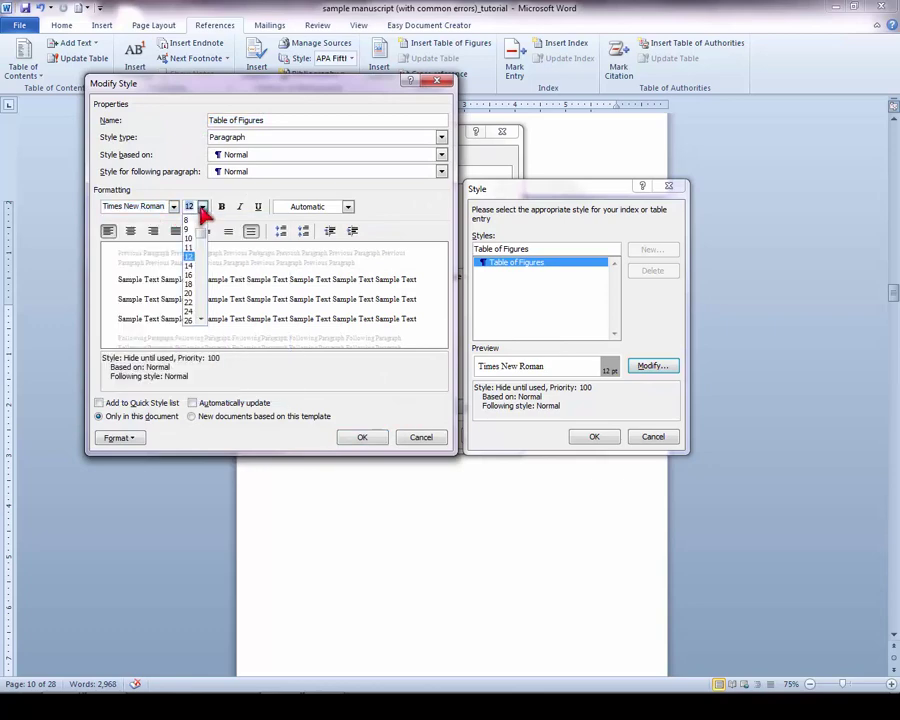
{"action": "left_click", "coordinate": [202, 208]}
{"action": "left_click", "coordinate": [358, 439]}
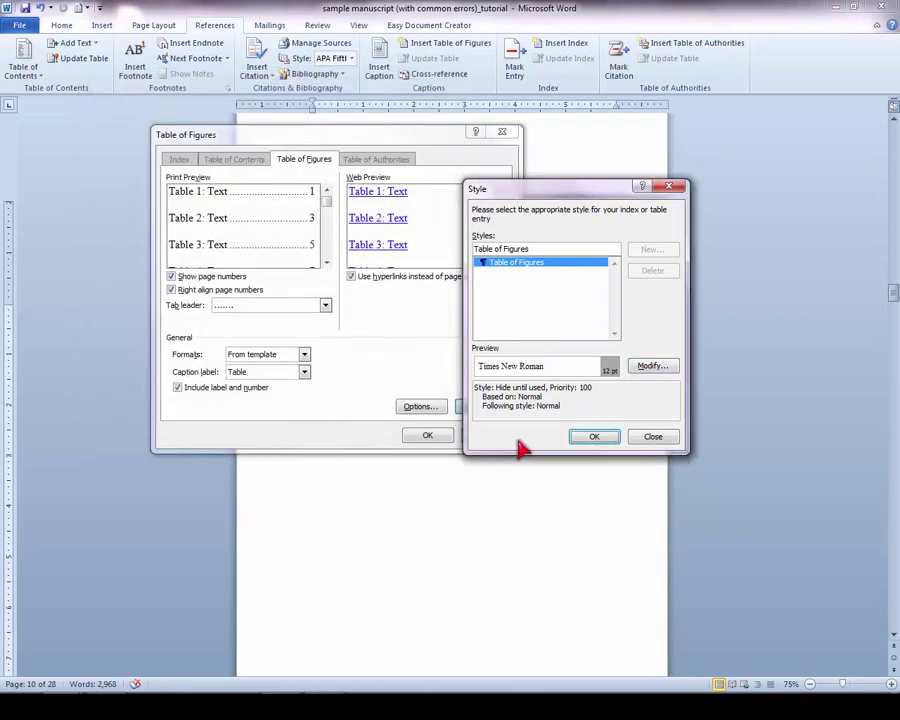
{"action": "left_click", "coordinate": [588, 436]}
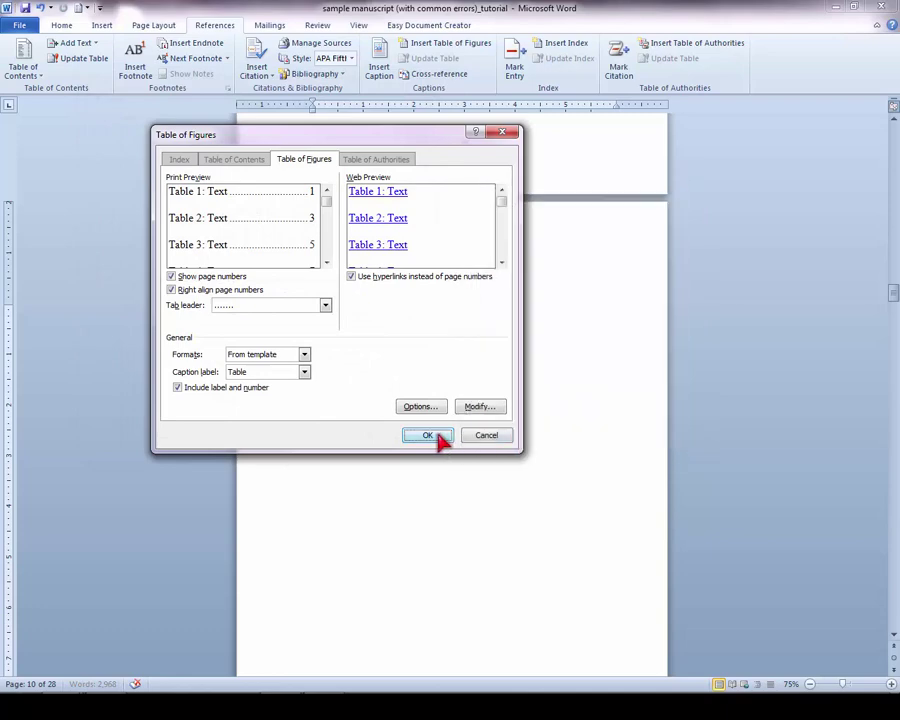
{"action": "left_click", "coordinate": [438, 437]}
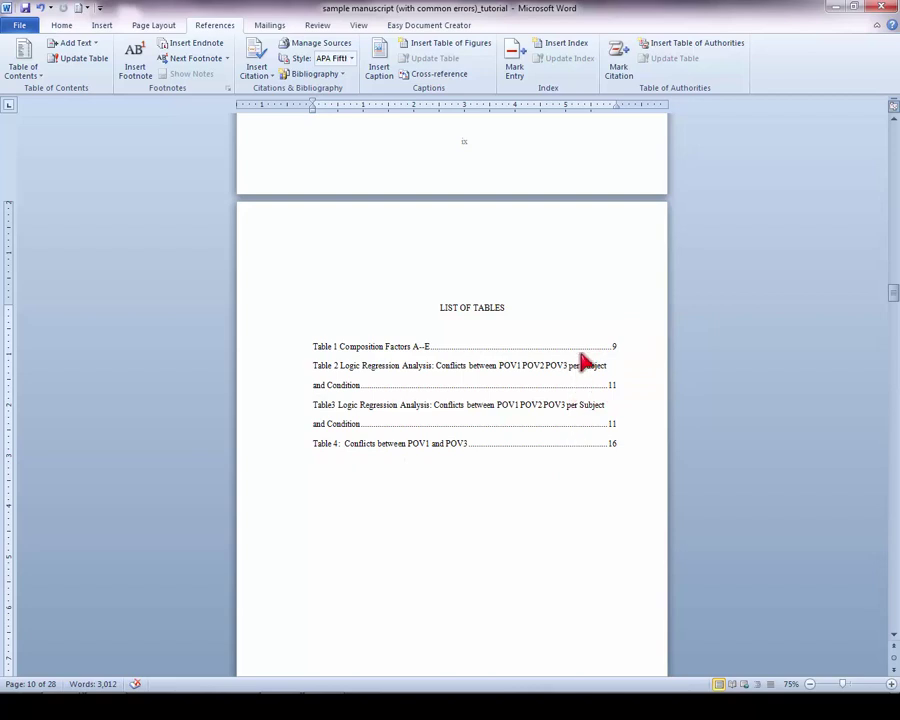
- Select all entries in the List of Tables and set their right indentation to 0.3 inches
{"action": "left_click", "coordinate": [597, 458]}
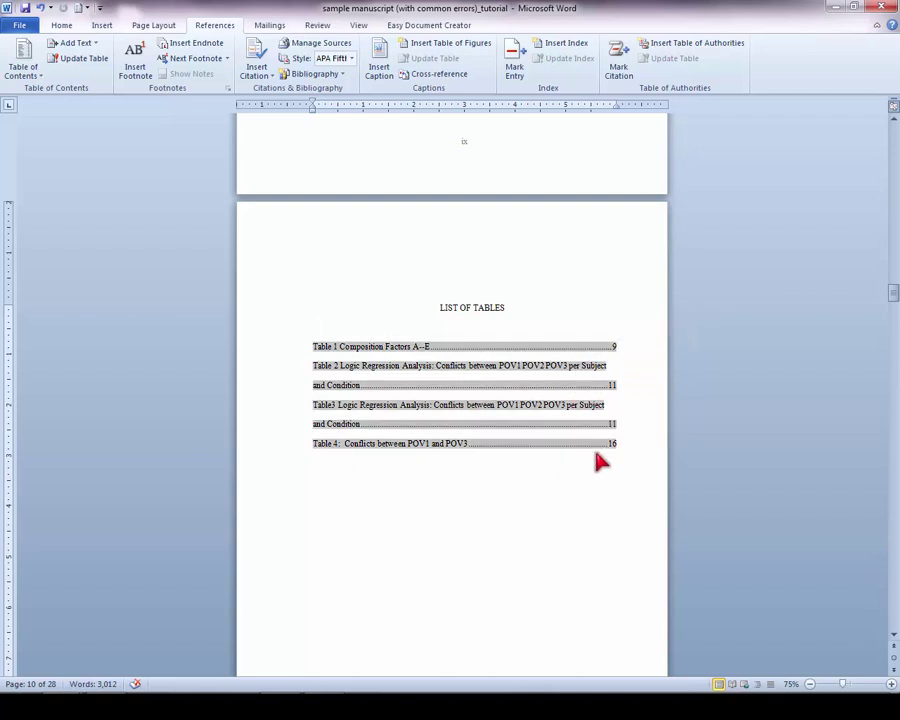
{"action": "left_click_drag", "start_coordinate": [588, 452], "coordinate": [526, 345]}
{"action": "left_click", "coordinate": [572, 456]}
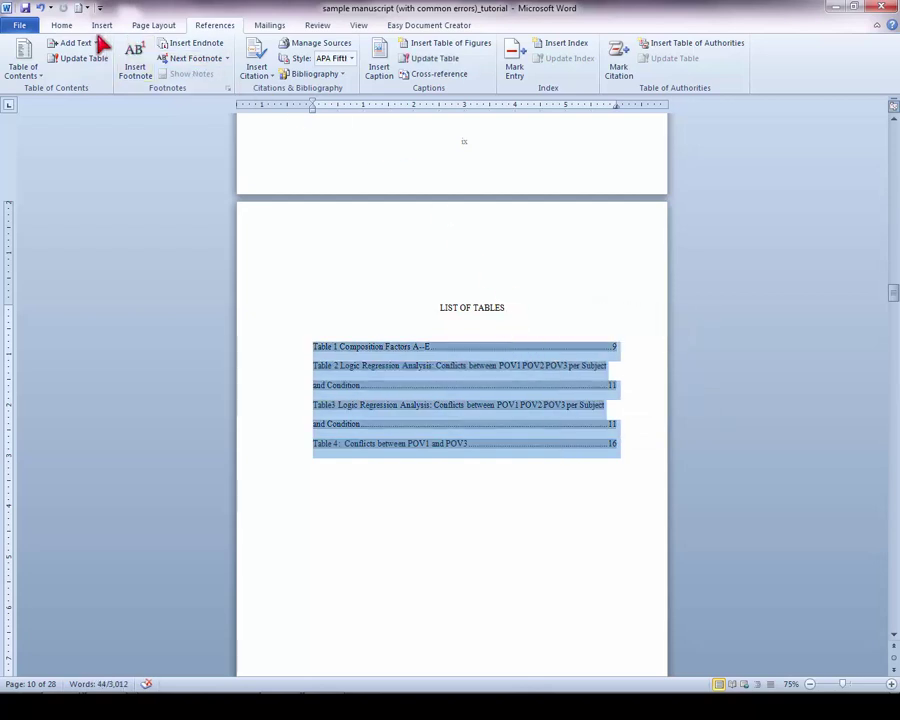
{"action": "left_click", "coordinate": [62, 25]}
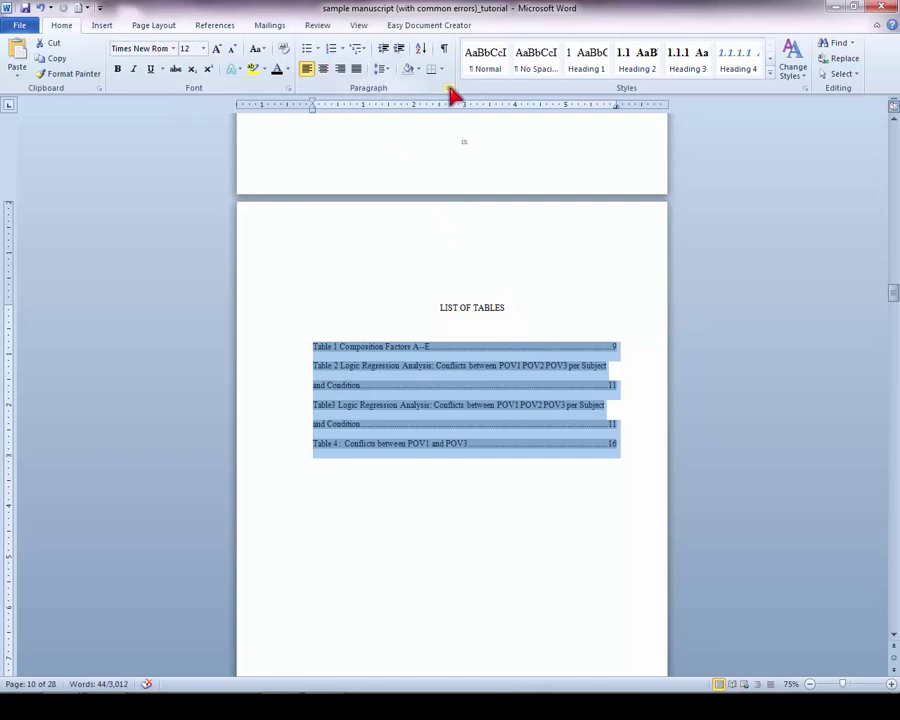
{"action": "left_click", "coordinate": [449, 90]}
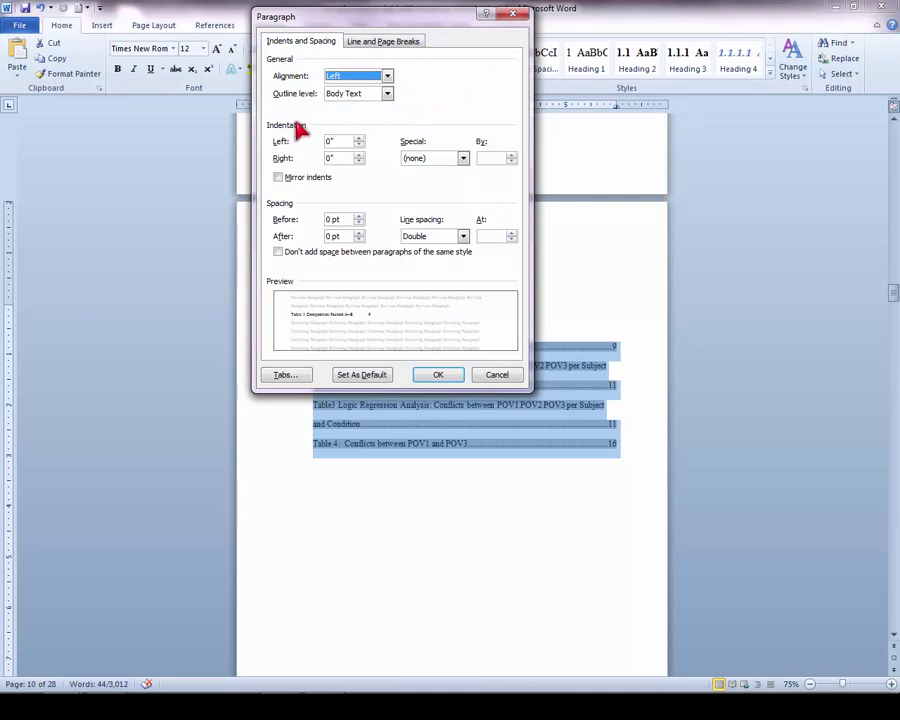
{"action": "left_click", "coordinate": [358, 155]}
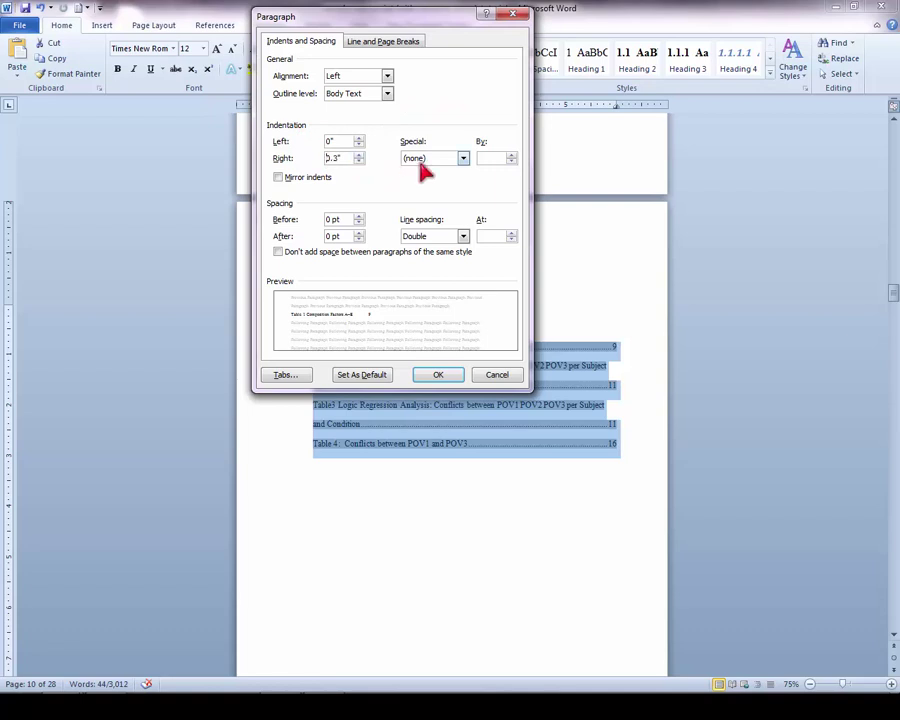
- Give the selected List of Tables entries a hanging indent of .25 inches and apply the paragraph settings
{"action": "left_click", "coordinate": [433, 162]}
{"action": "left_click", "coordinate": [416, 189]}
{"action": "left_click_drag", "start_coordinate": [500, 160], "coordinate": [477, 158]}
{"action": "key", "text": "BackSpace"}
{"action": "type", "text": ".25"}
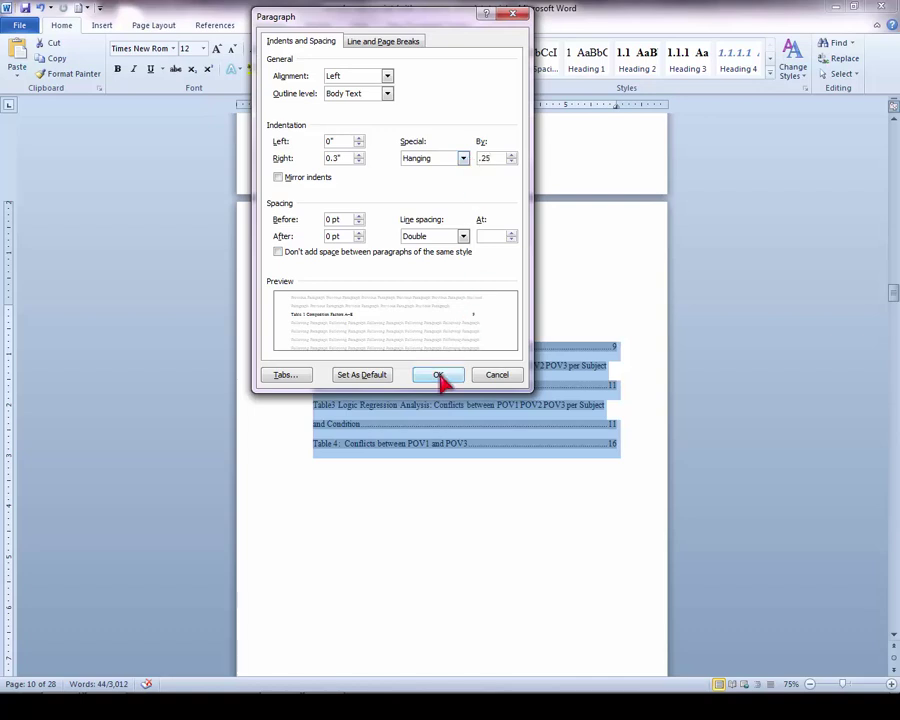
{"action": "left_click", "coordinate": [440, 376]}
{"action": "left_click", "coordinate": [512, 476]}
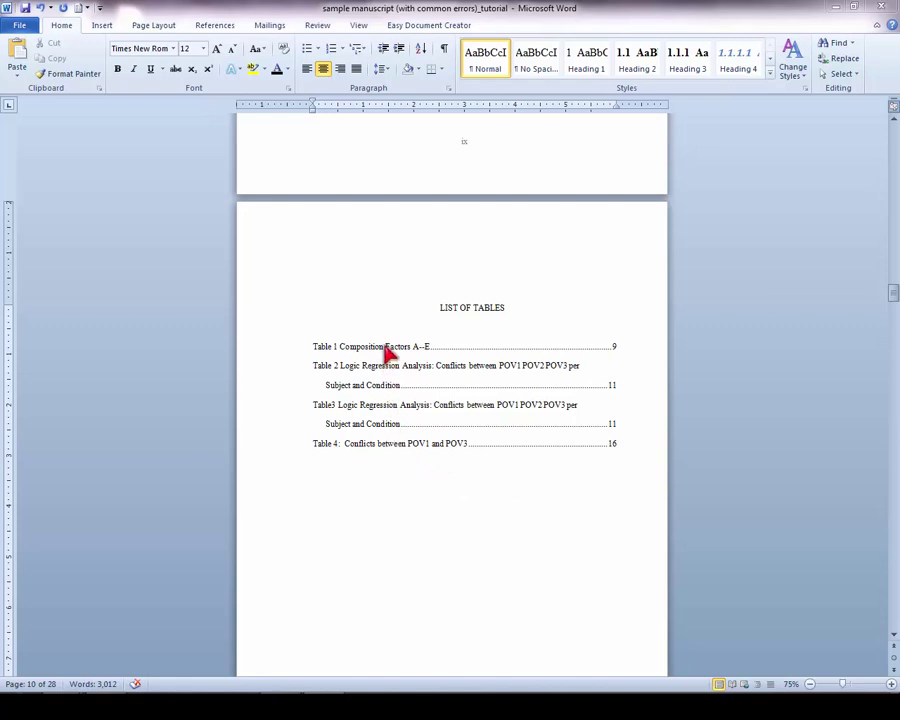
- Update the List of Tables field with the option to update page numbers only
{"action": "left_click", "coordinate": [329, 347]}
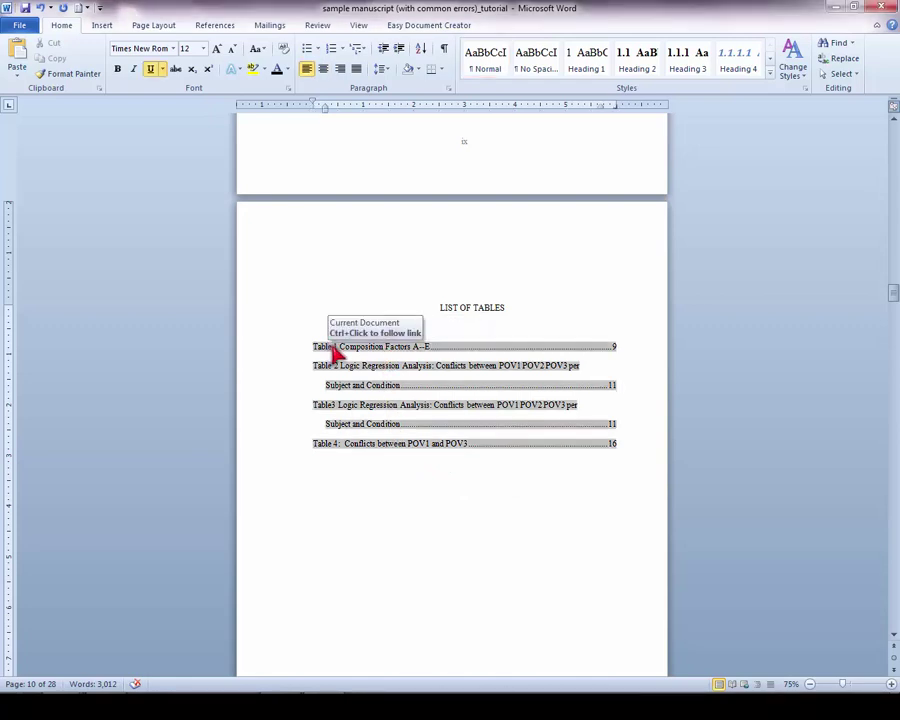
{"action": "right_click", "coordinate": [334, 351]}
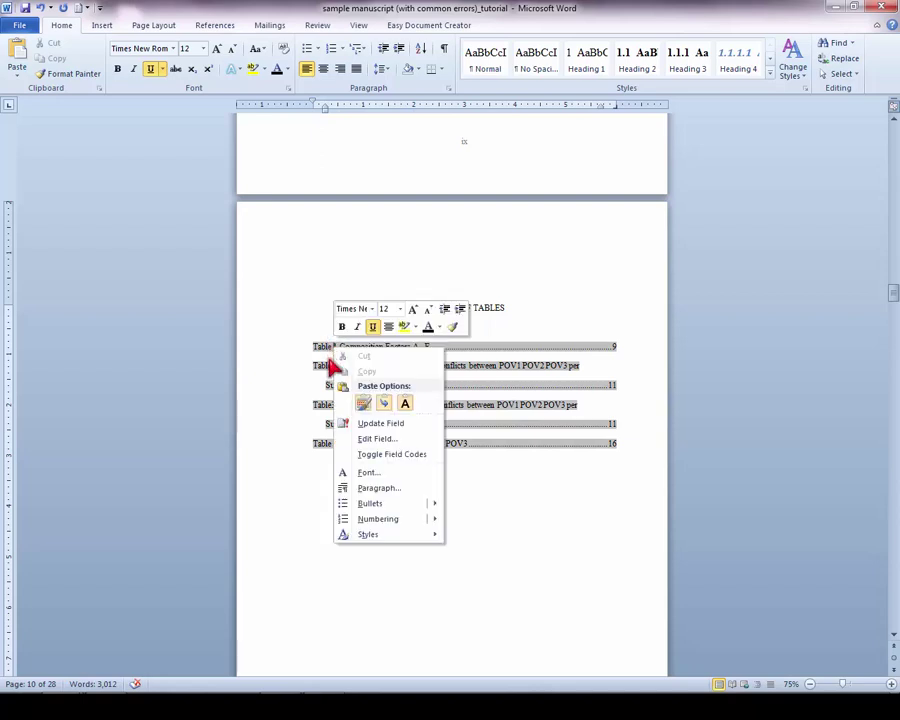
{"action": "left_click", "coordinate": [382, 424]}
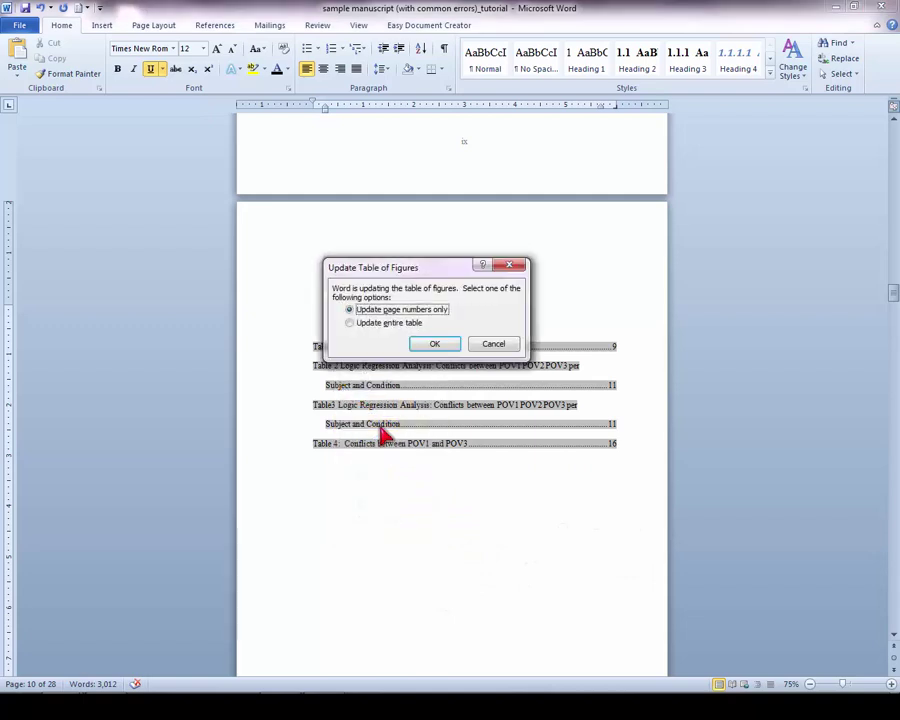
{"action": "left_click", "coordinate": [368, 328]}
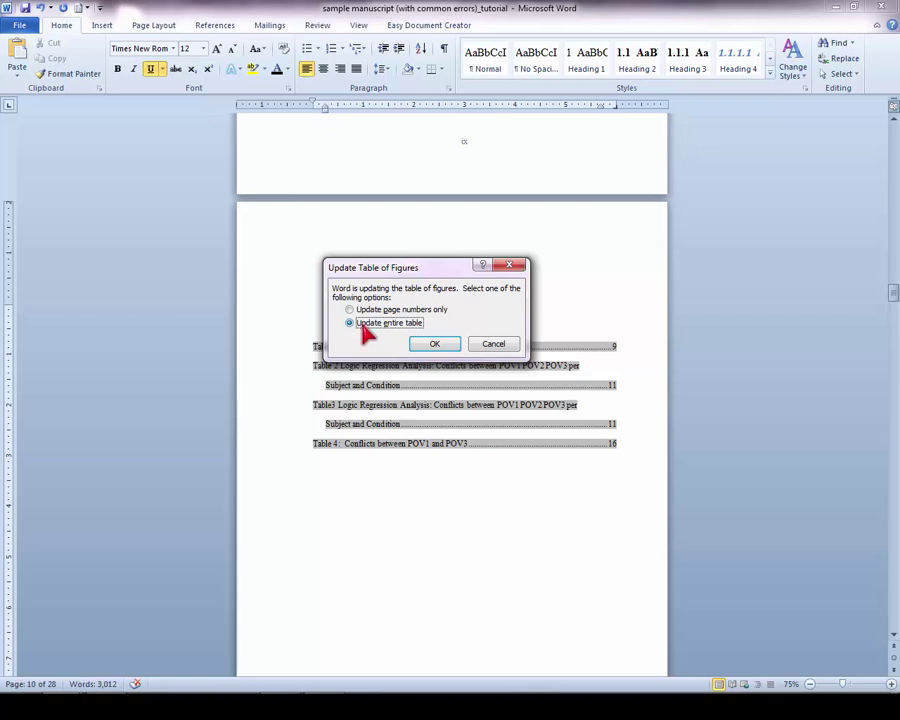
{"action": "left_click", "coordinate": [367, 312]}
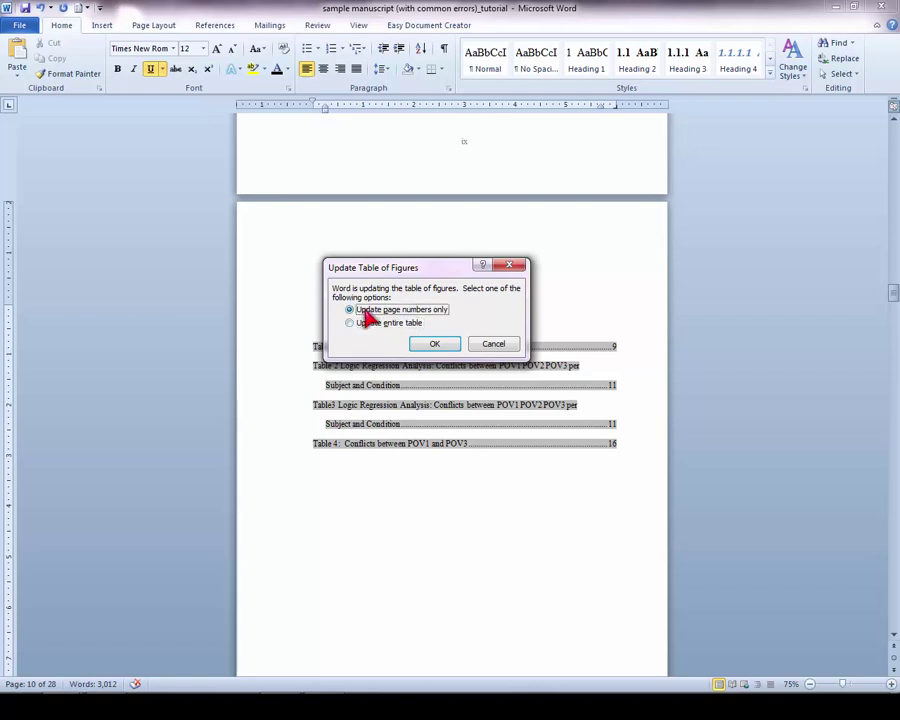
{"action": "left_click", "coordinate": [429, 344]}
{"action": "left_click", "coordinate": [481, 484]}
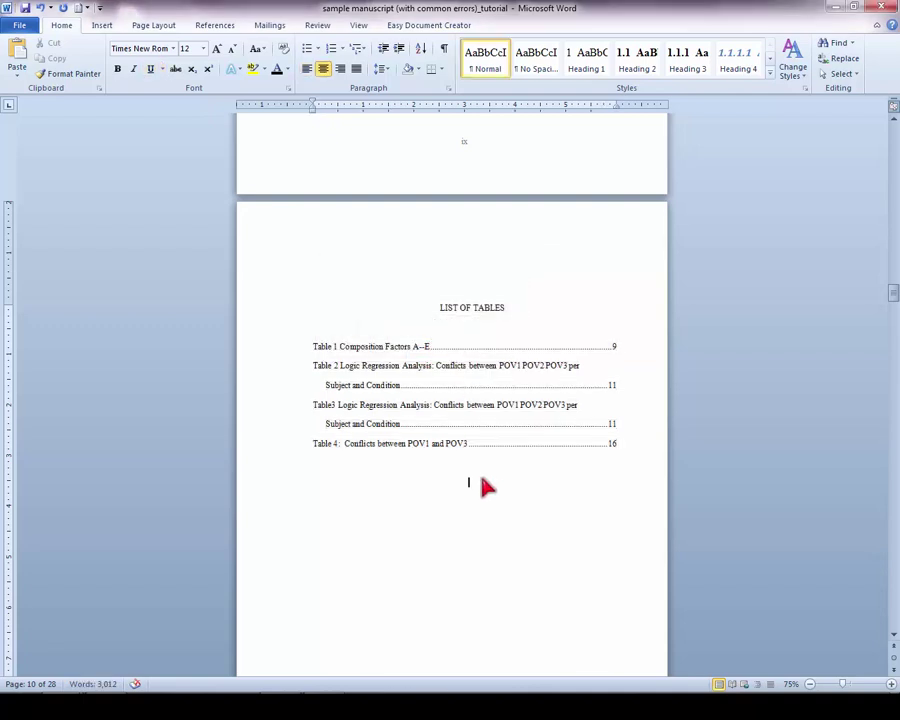